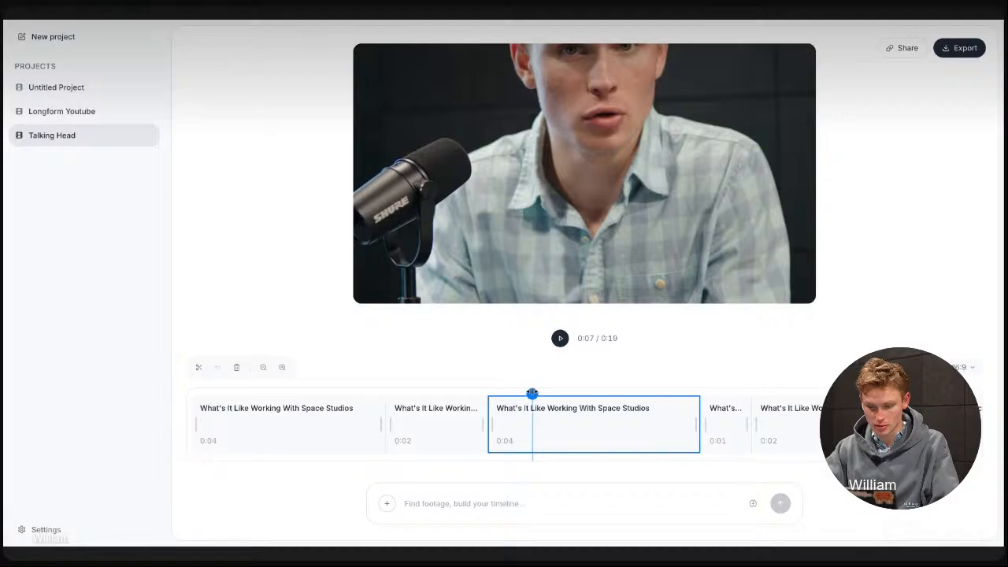
Return the playhead to the start of the Talking Head timeline and set the video's aspect ratio to 9:16
left_click_drag(531, 393, 193, 392)
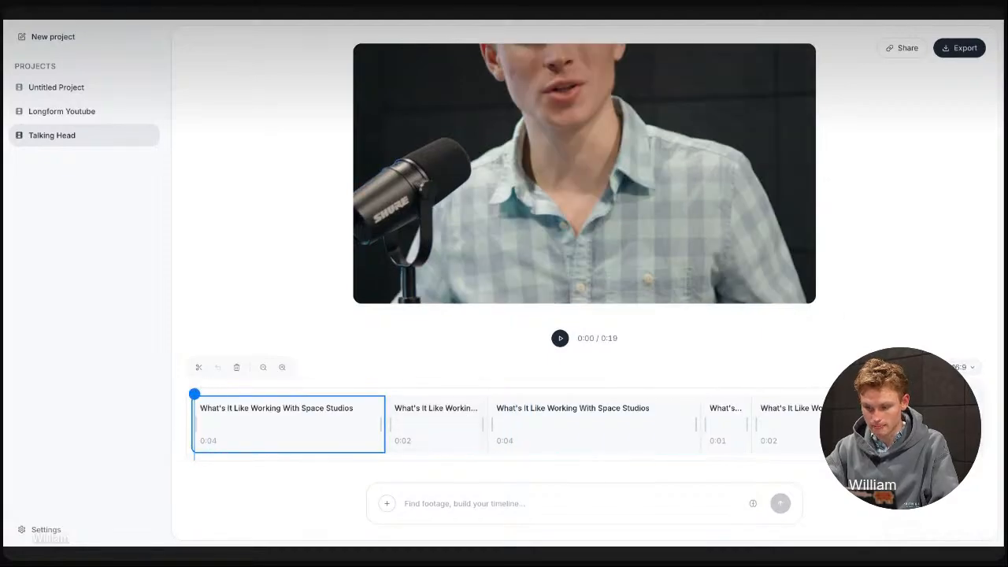
left_click(962, 367)
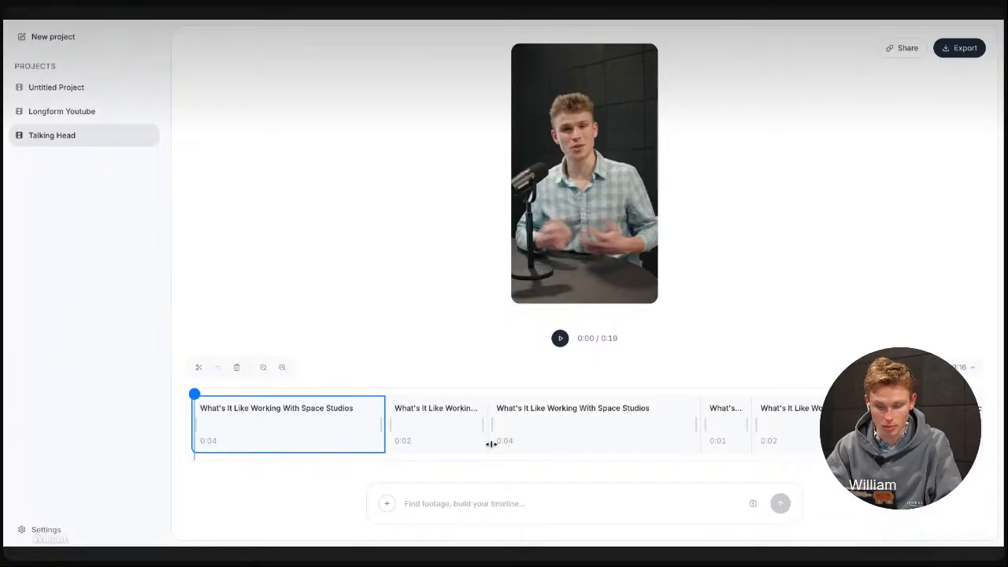
Open the footage library to view the Talking Head project's source clip and its search field, and close it
left_click(387, 507)
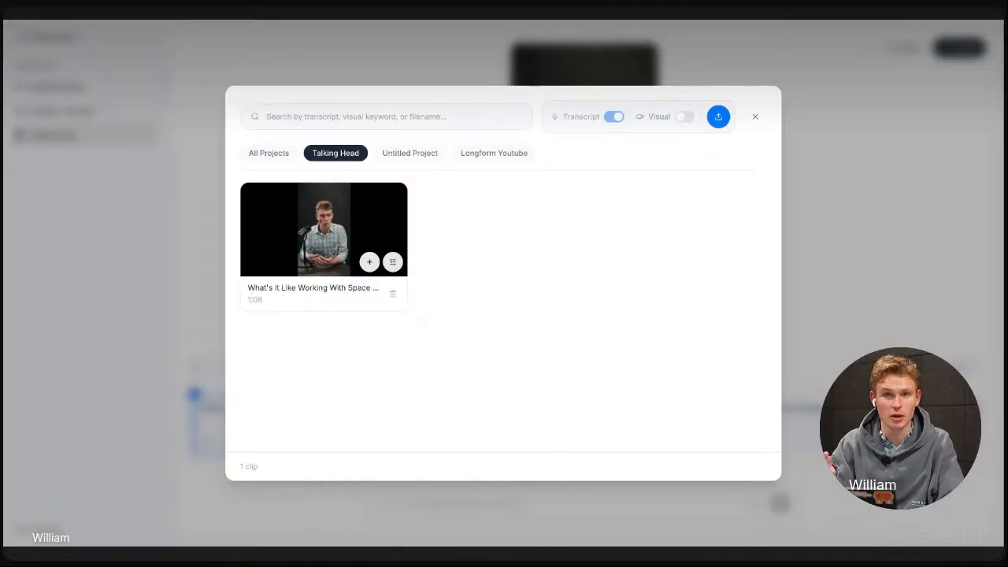
left_click(267, 116)
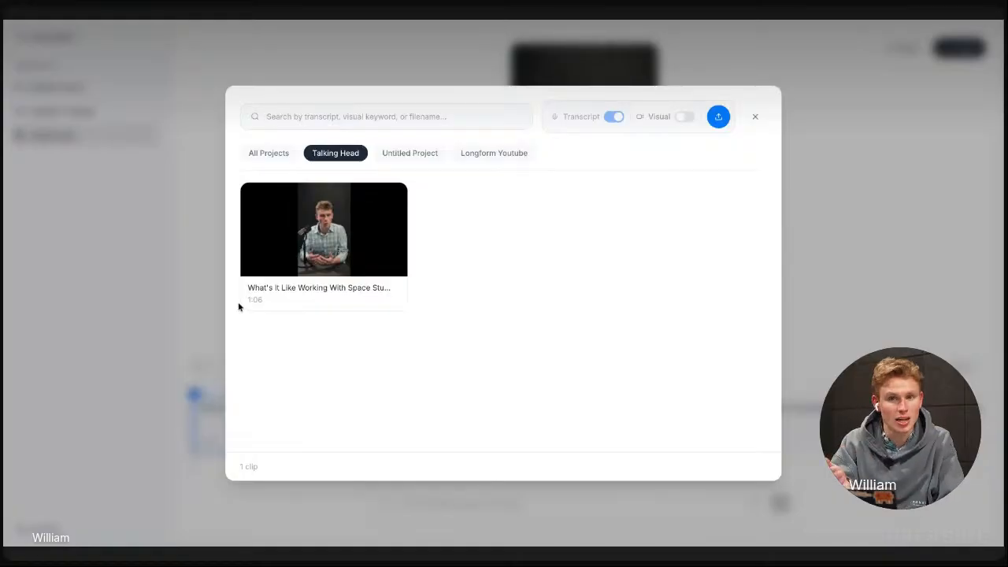
left_click(174, 321)
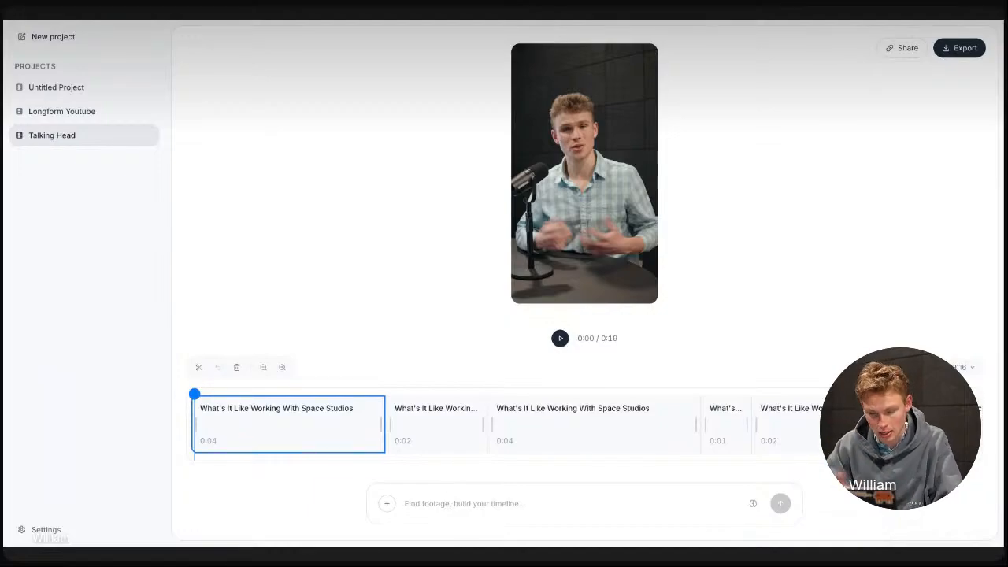
Play the vertical Talking Head edit from the beginning and briefly check the footage library again
scroll(583, 441, "right", 3)
scroll(585, 441, "left", 3)
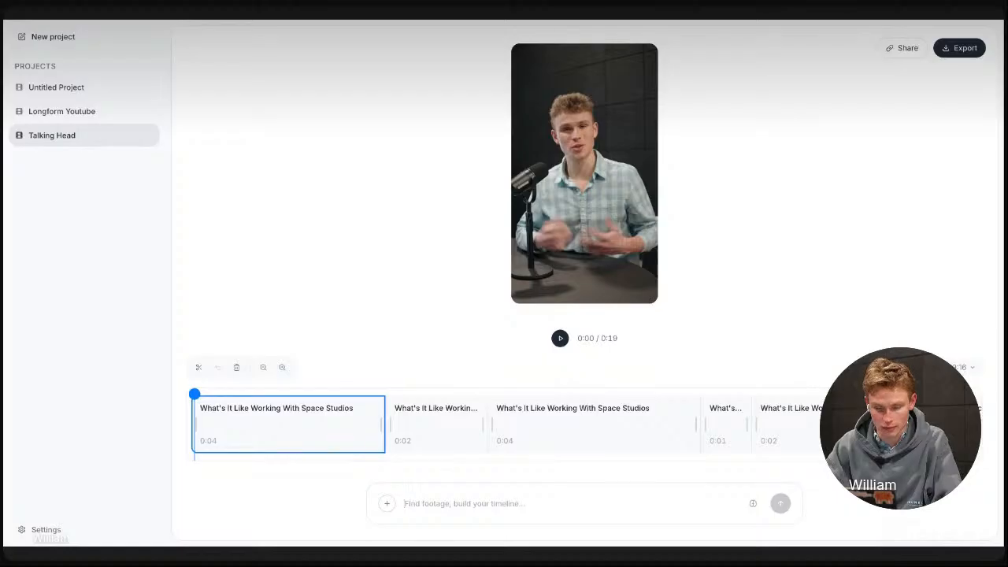
left_click(560, 337)
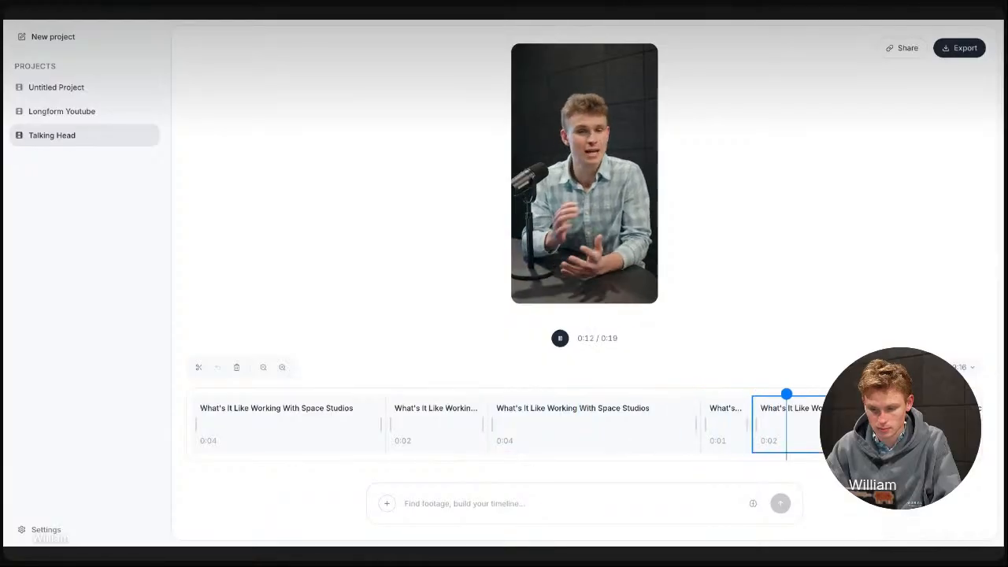
left_click(387, 505)
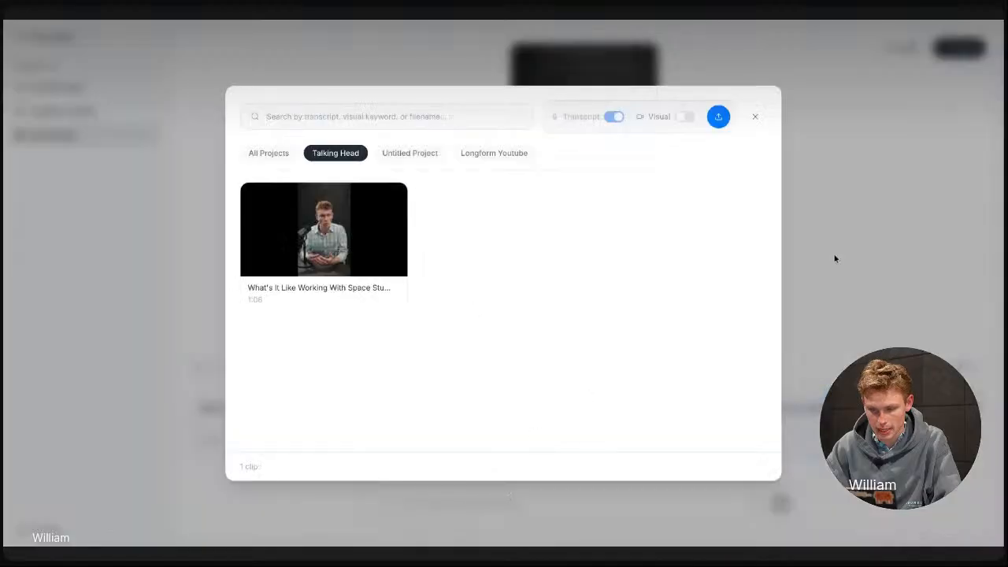
left_click(835, 258)
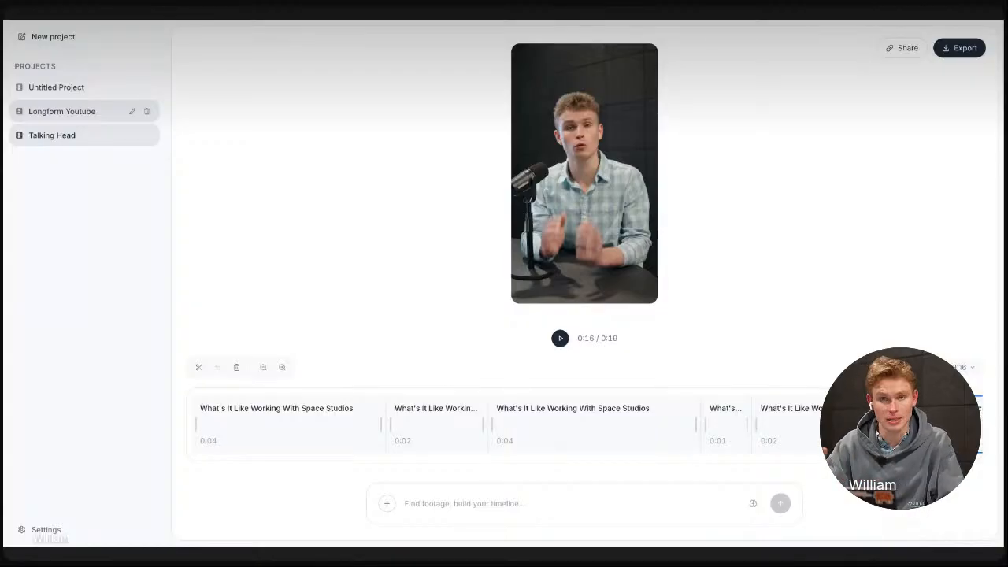
Open the Longform Youtube project and play the opening of its existing edit
left_click(63, 111)
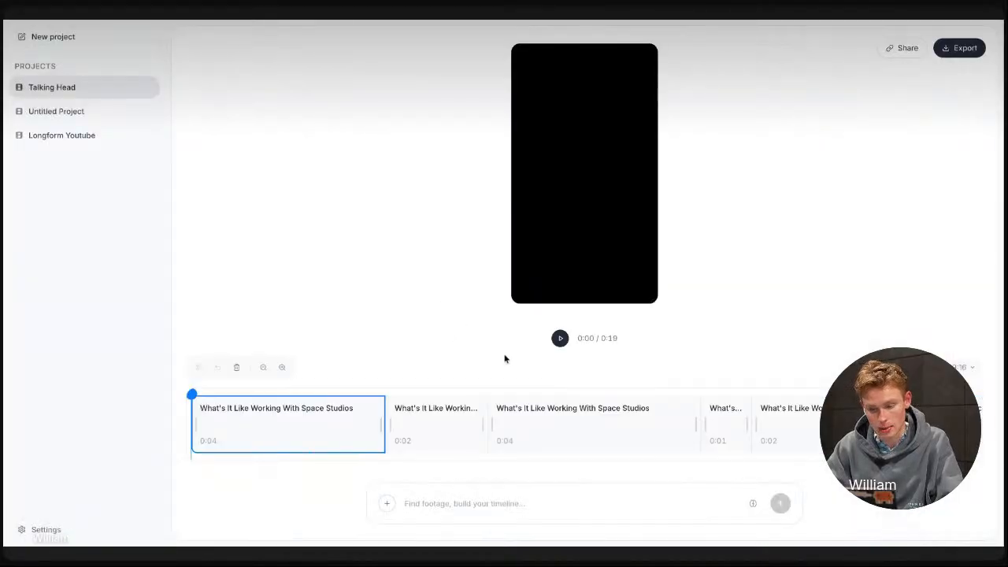
left_click(79, 135)
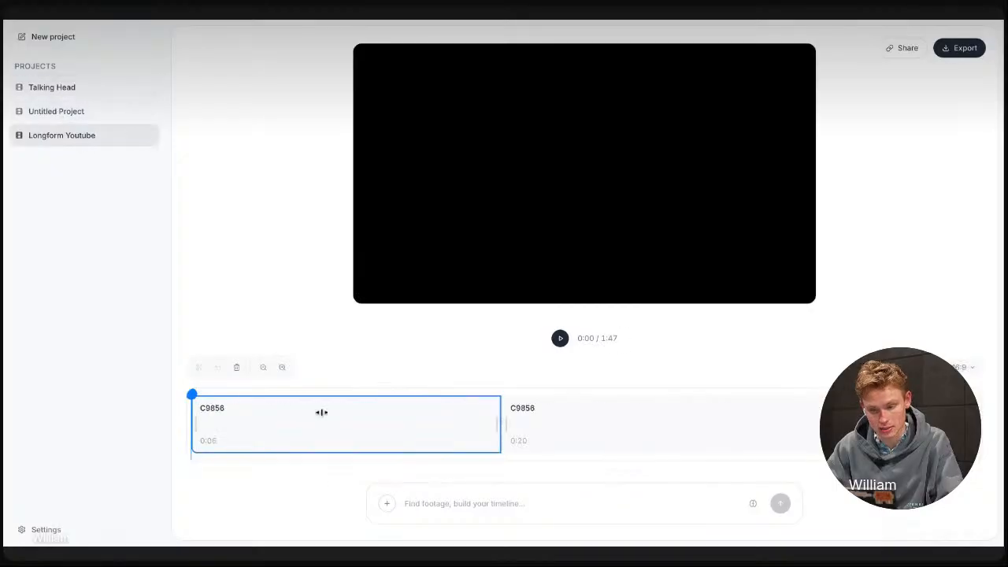
left_click(560, 338)
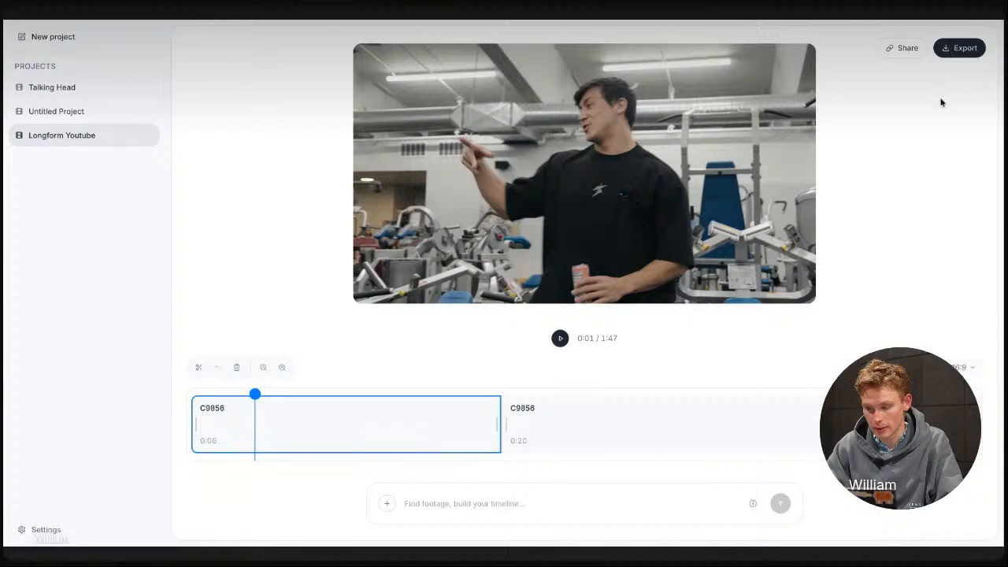
Delete all the clips from the Longform Youtube timeline
left_click(237, 368)
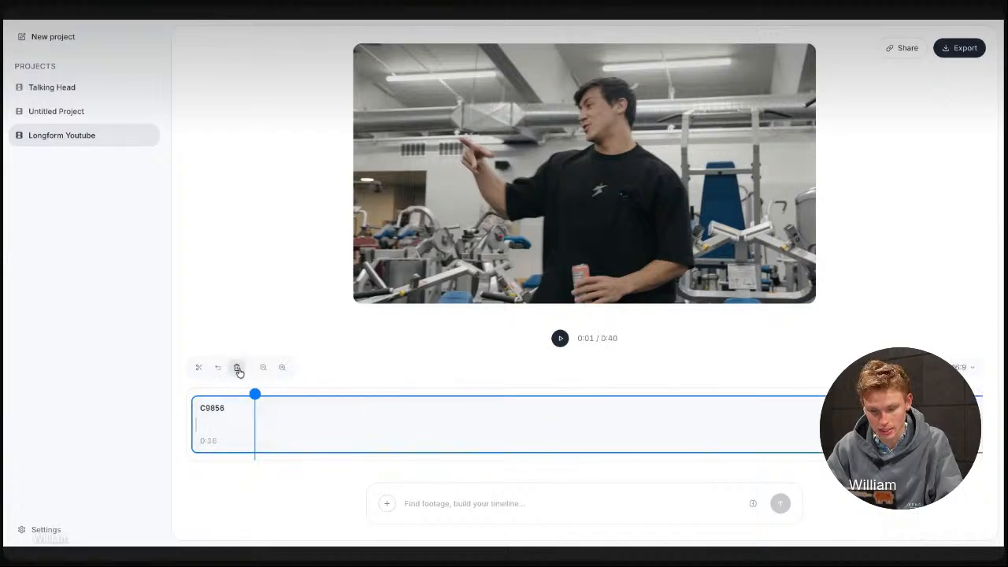
left_click(237, 369)
left_click(425, 459)
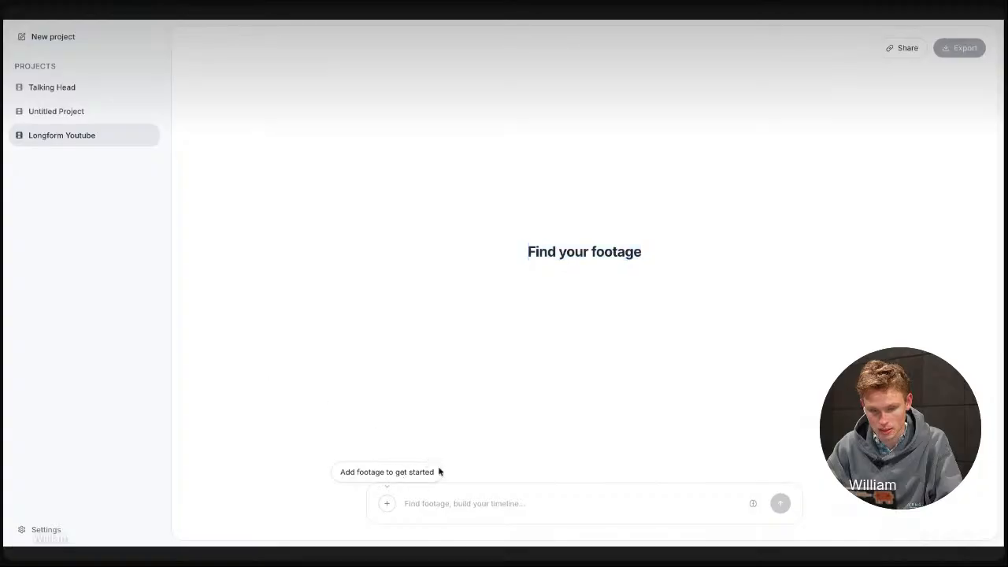
Add the full C9856, C9866_1 and C9866_2 clips from the footage library to the empty timeline
left_click(384, 509)
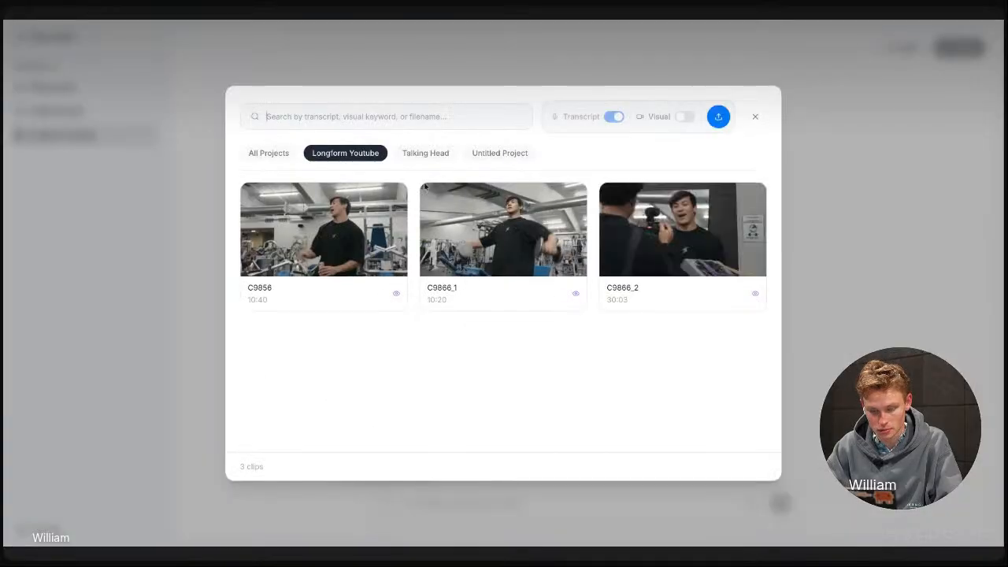
mouse_move(440, 255)
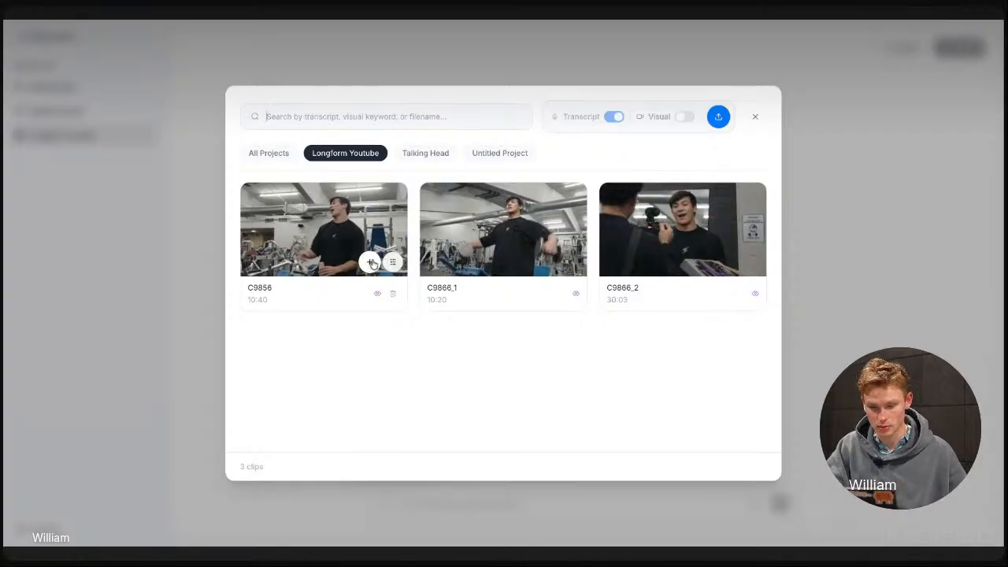
left_click(372, 263)
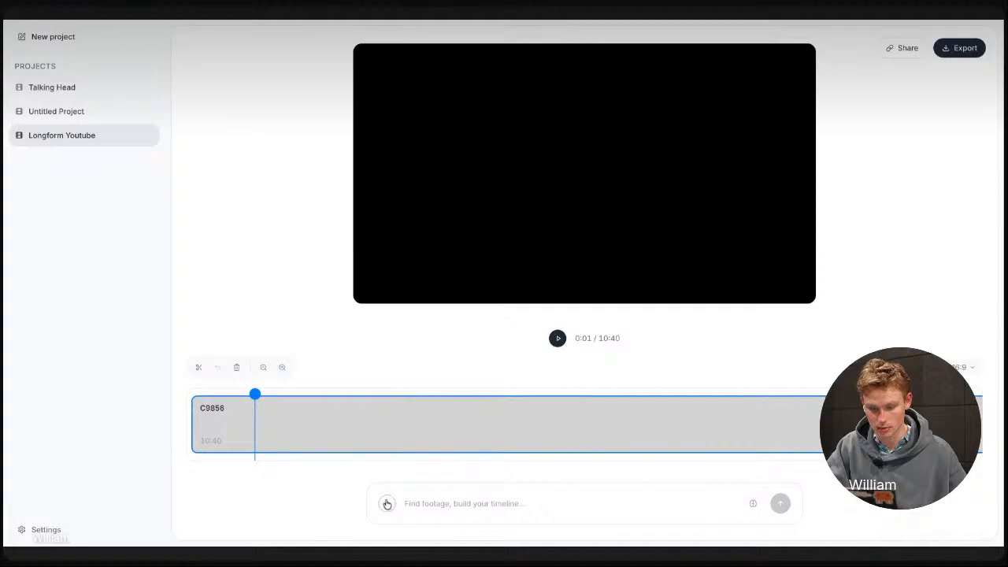
left_click(385, 504)
left_click(547, 261)
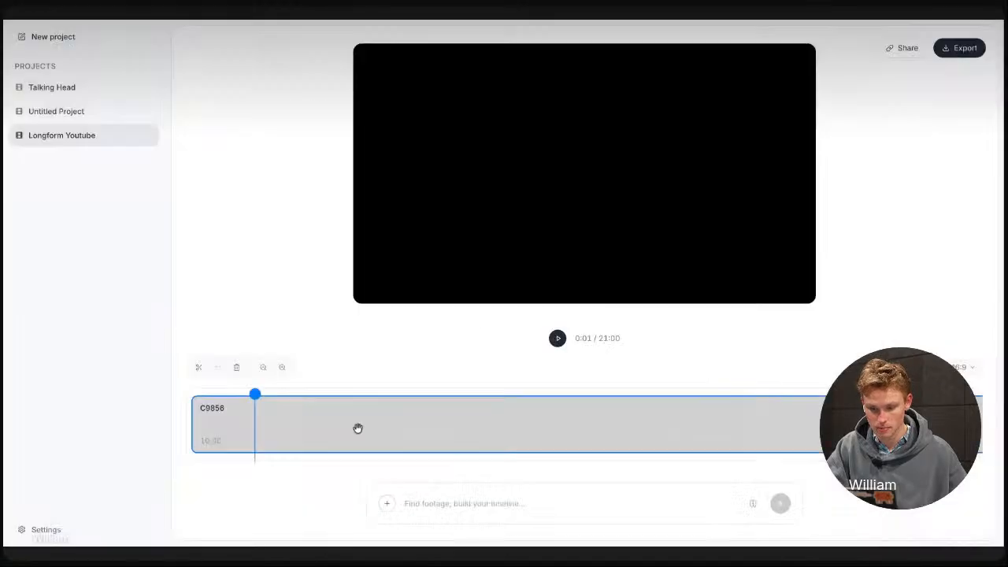
left_click(387, 505)
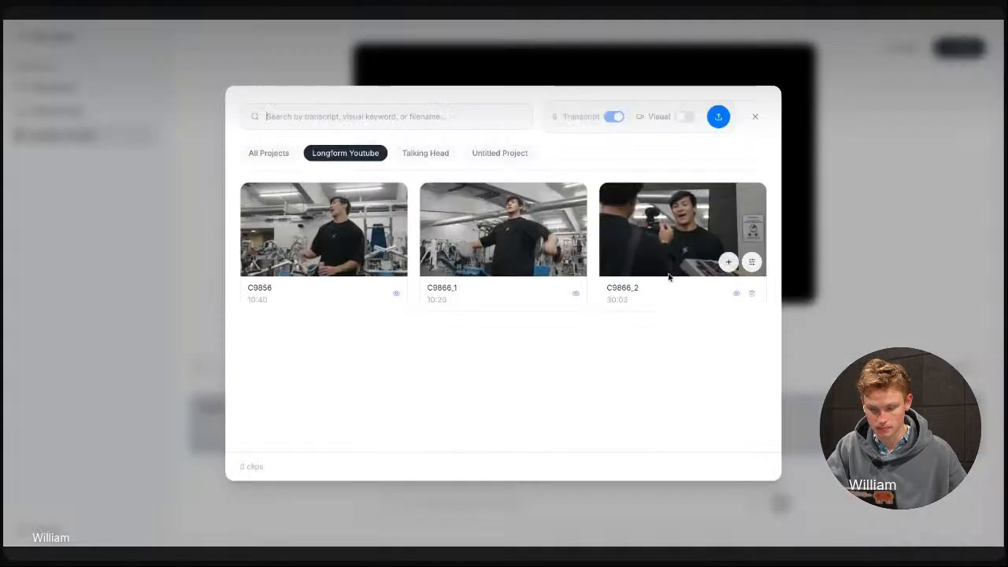
left_click(728, 261)
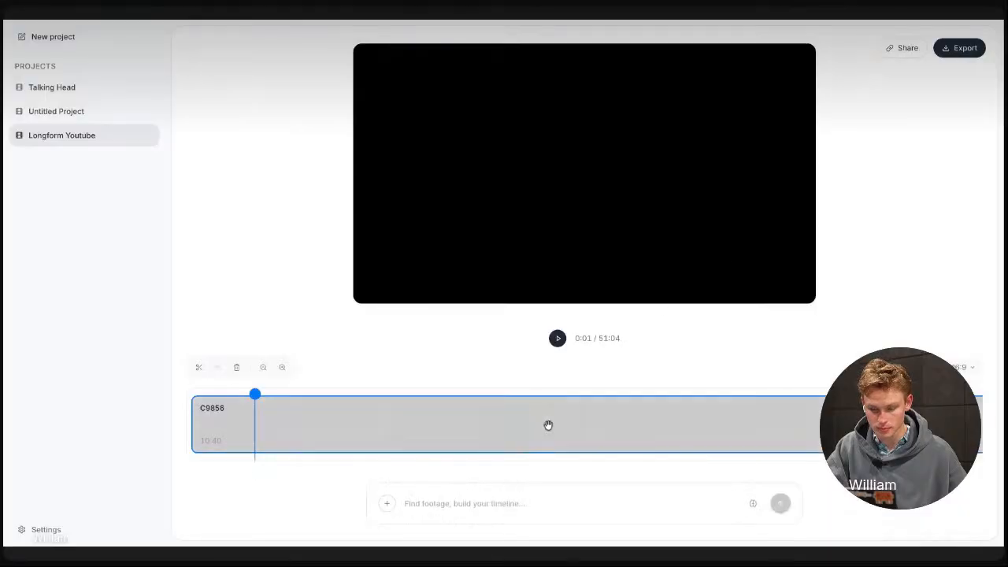
Look along the timeline of full-length source clips and reload the project page
scroll(549, 425, "right", 3)
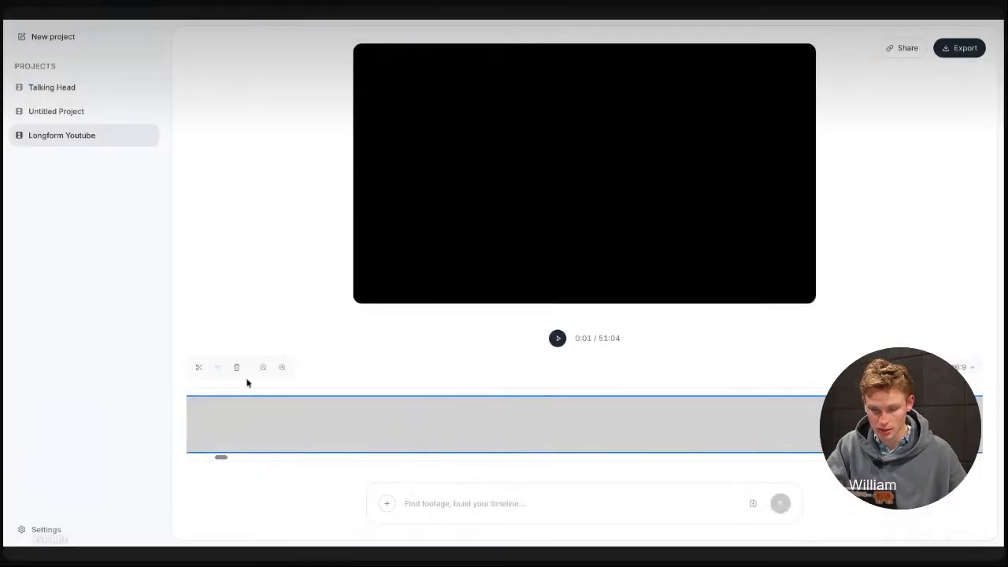
left_click(263, 368)
scroll(347, 403, "right", 5)
scroll(347, 403, "right", 6)
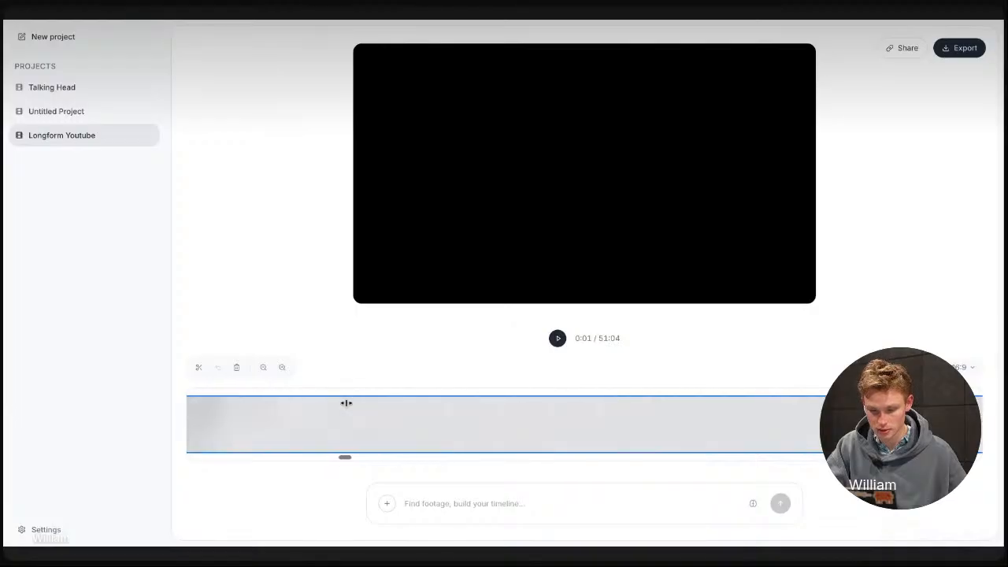
scroll(504, 425, "left", 12)
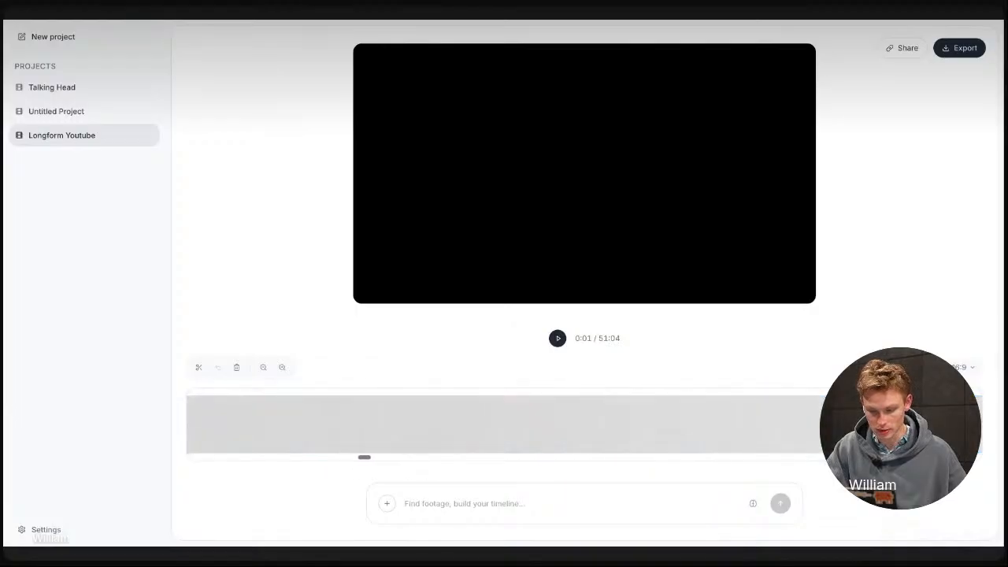
scroll(449, 421, "left", 1)
key("super+r")
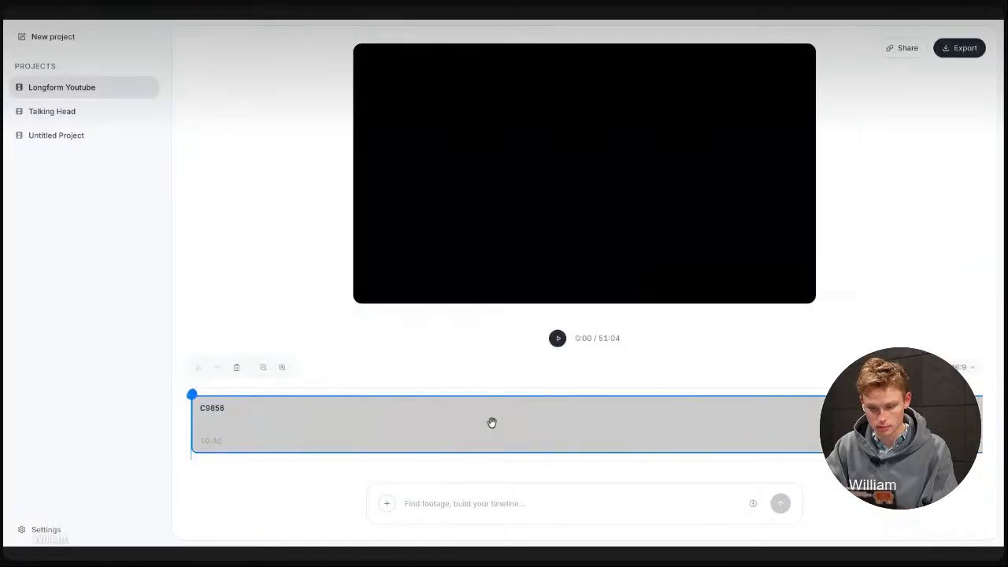
scroll(491, 423, "right", 3)
scroll(492, 422, "left", 3)
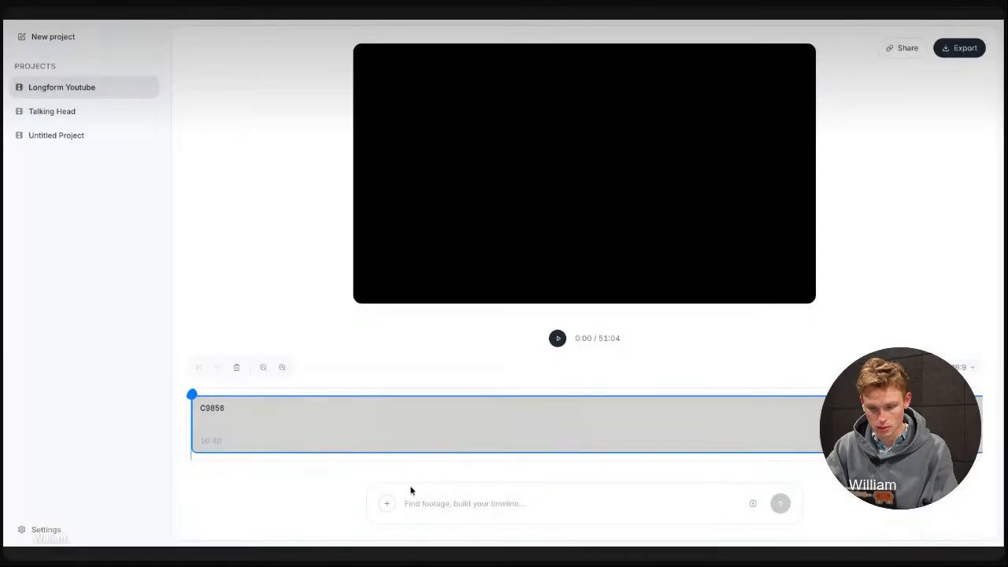
Submit the editing prompt "Make a 2 minute video with the best moments" for the Longform Youtube timeline
left_click(430, 505)
type("Re")
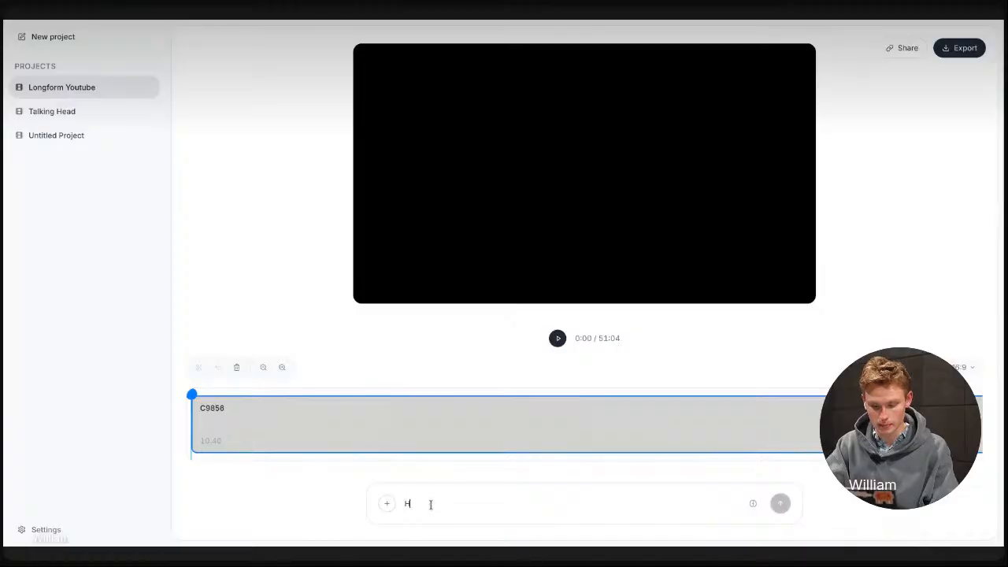
key("BackSpace")
key("BackSpace")
type("Mak")
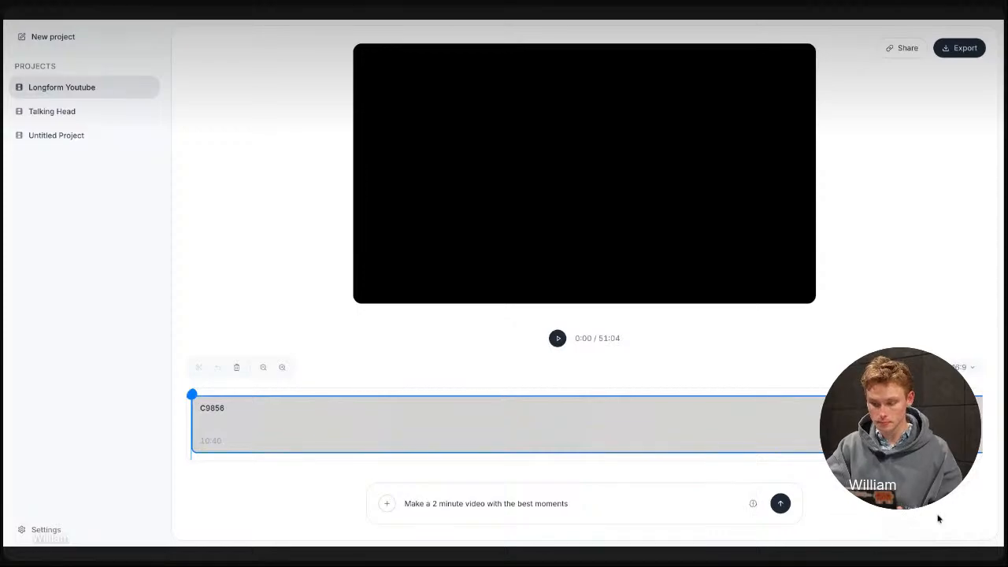
left_click(780, 506)
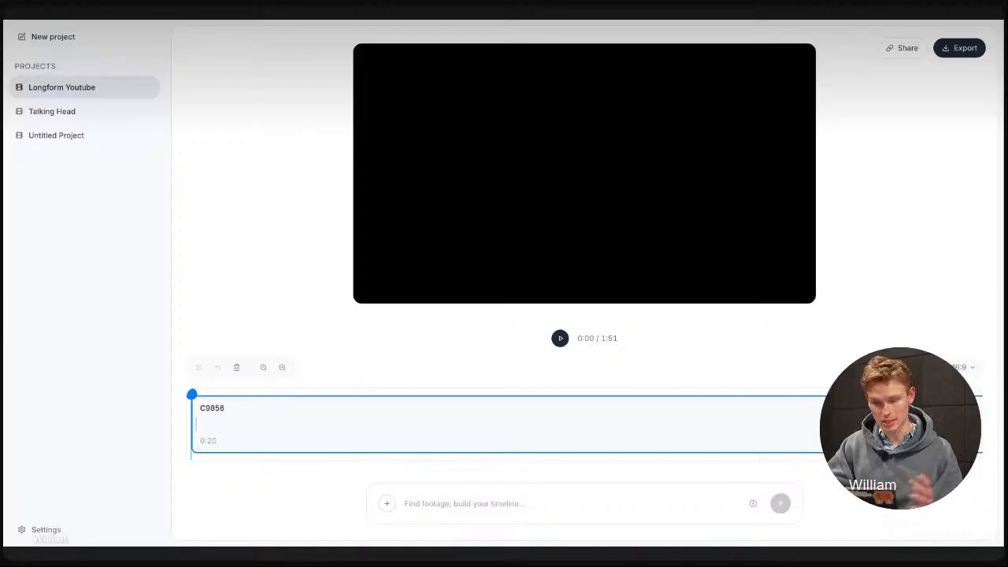
Review the generated clips along the whole timeline and play the new edit from the start
scroll(526, 434, "right", 10)
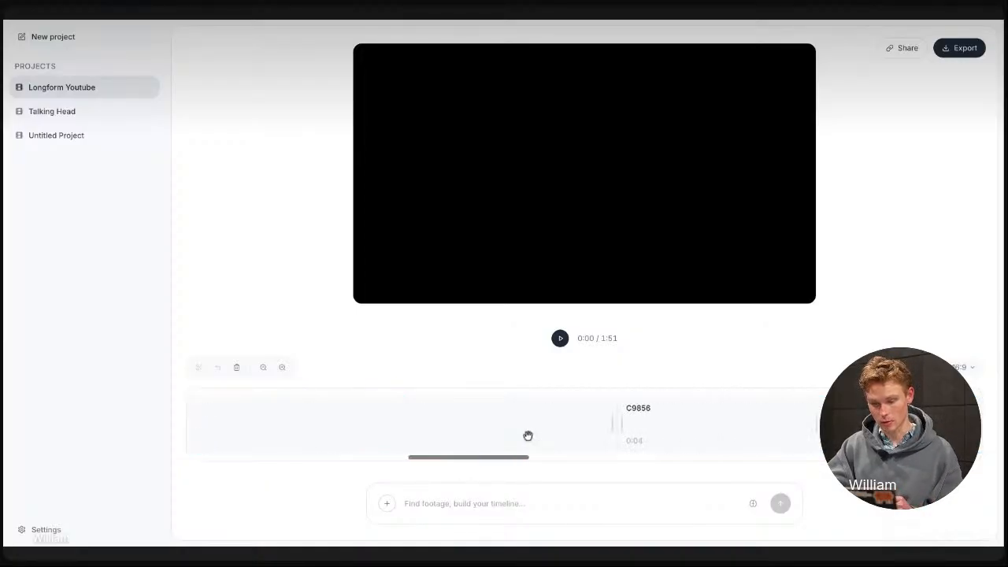
scroll(527, 435, "right", 10)
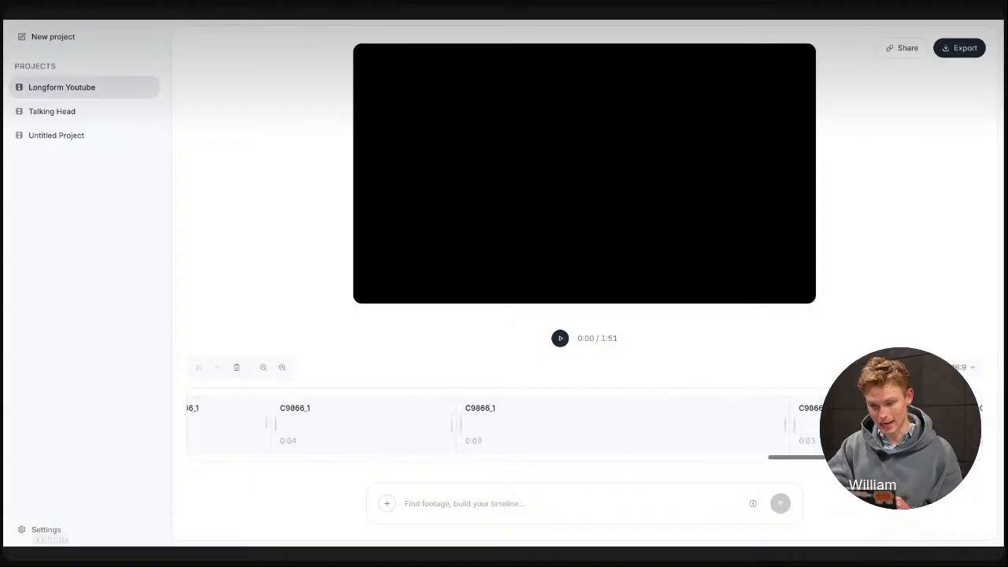
scroll(528, 426, "right", 3)
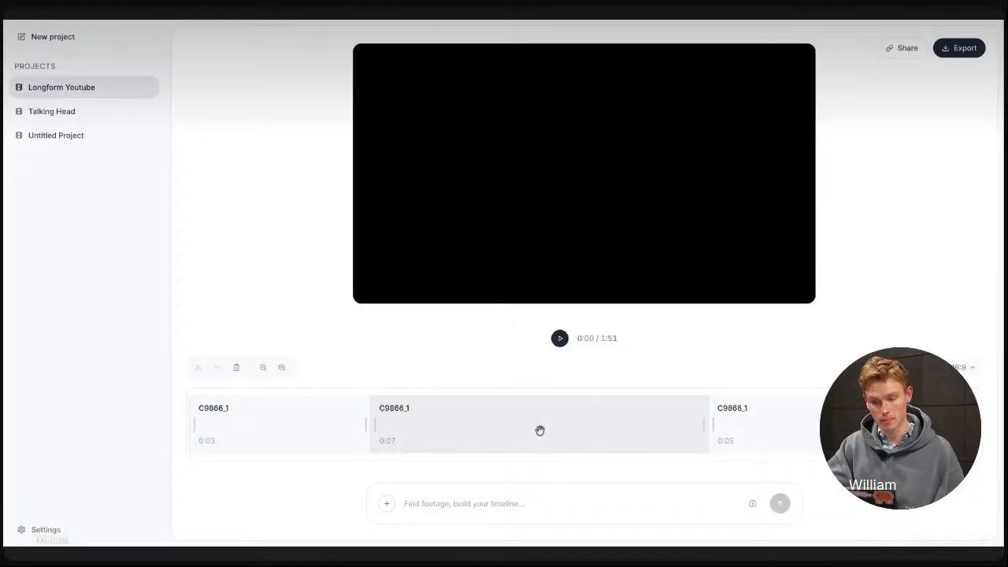
scroll(540, 430, "left", 5)
scroll(504, 425, "left", 8)
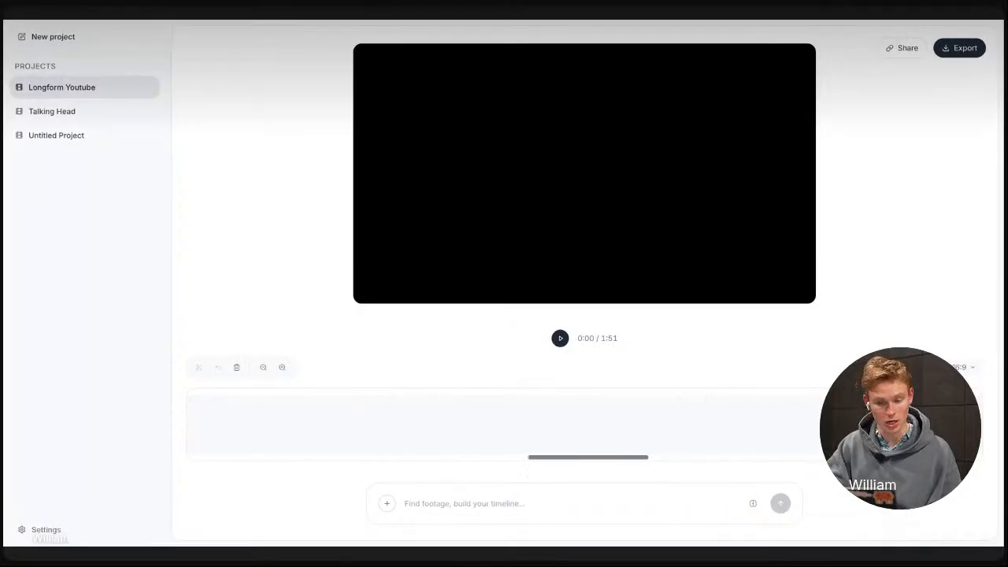
scroll(504, 426, "left", 8)
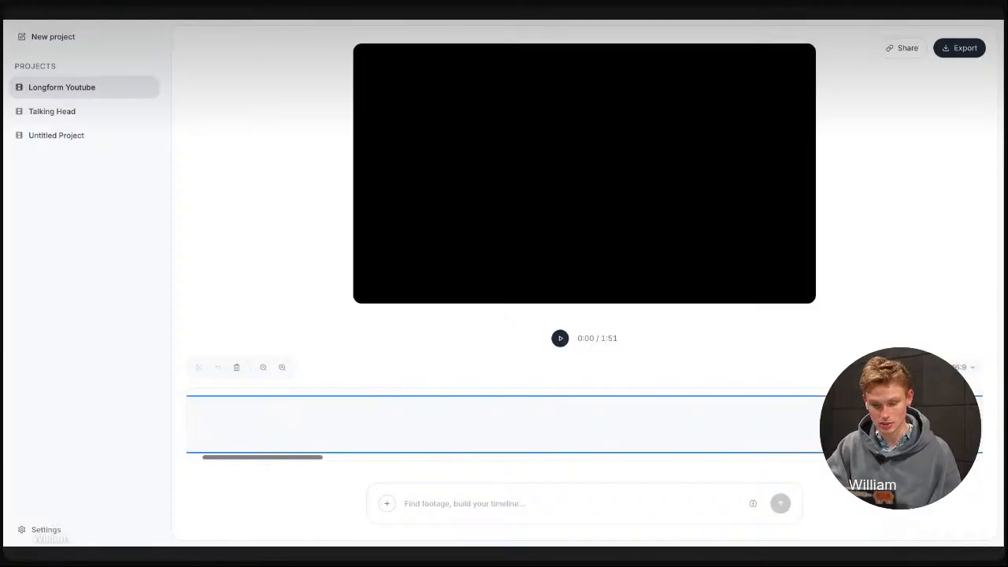
left_click(560, 338)
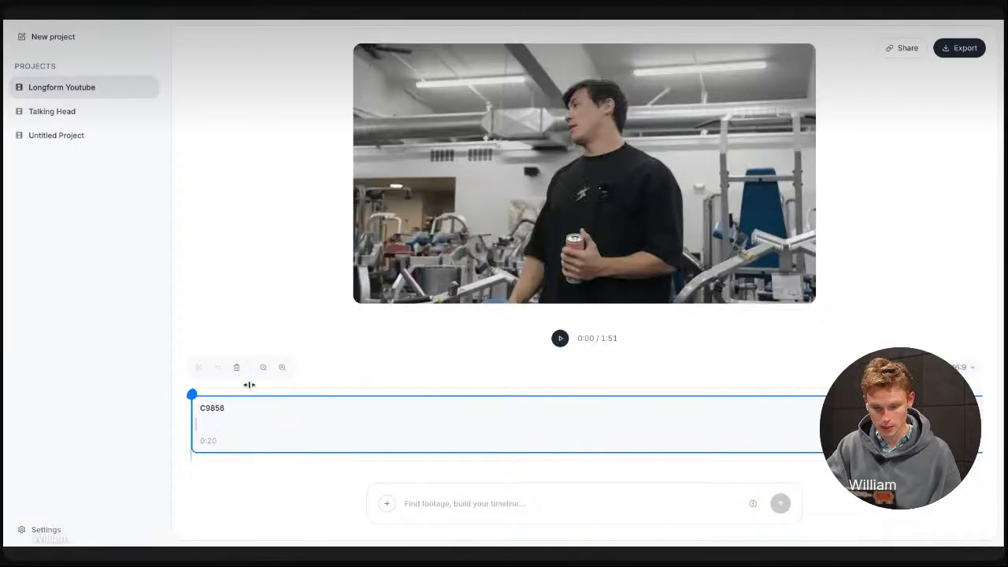
left_click(559, 339)
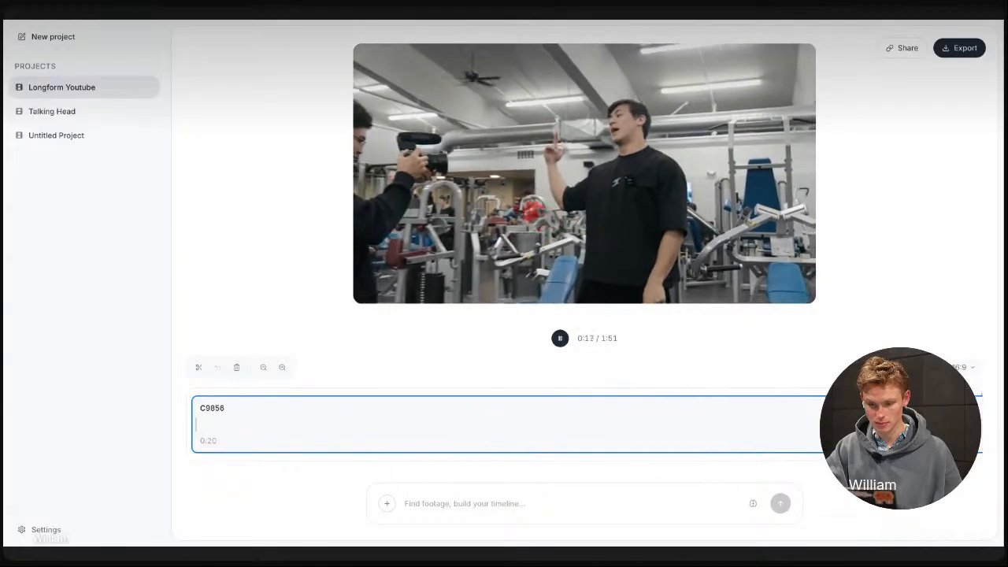
Watch the generated edit while following its C9856 clips along the timeline, and pause playback at 0:51
scroll(607, 423, "right", 6)
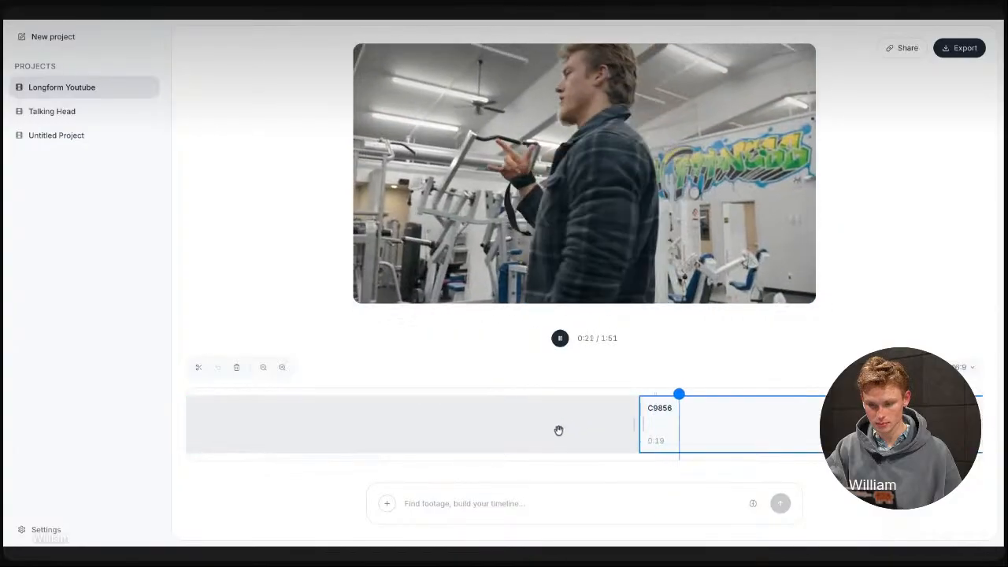
scroll(558, 429, "right", 5)
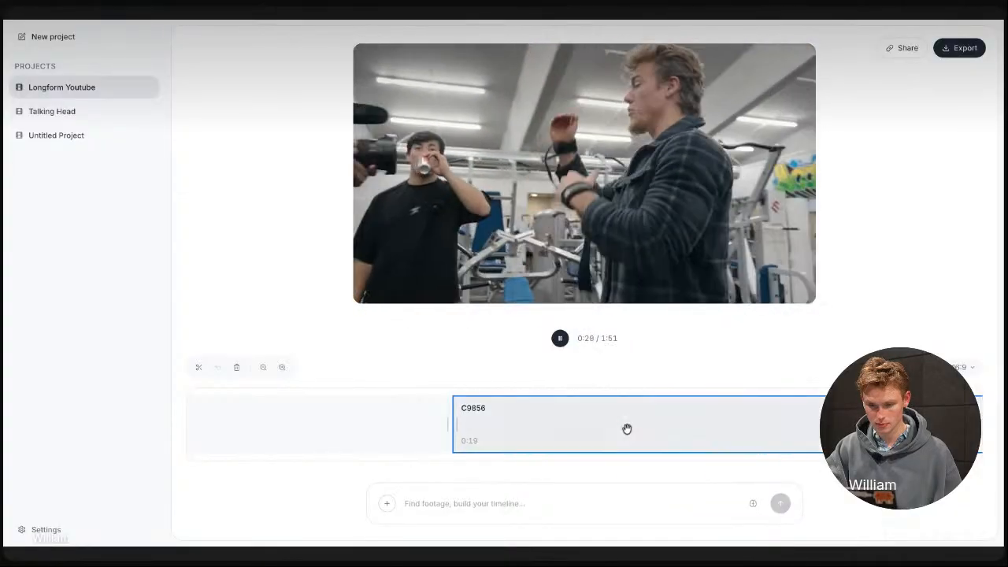
scroll(627, 429, "right", 10)
scroll(627, 429, "right", 5)
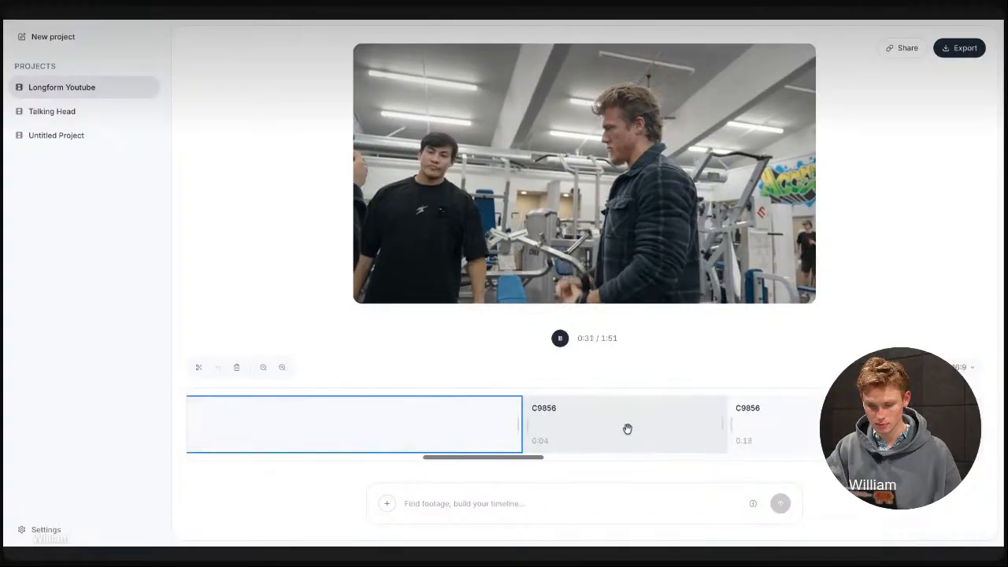
scroll(627, 429, "right", 5)
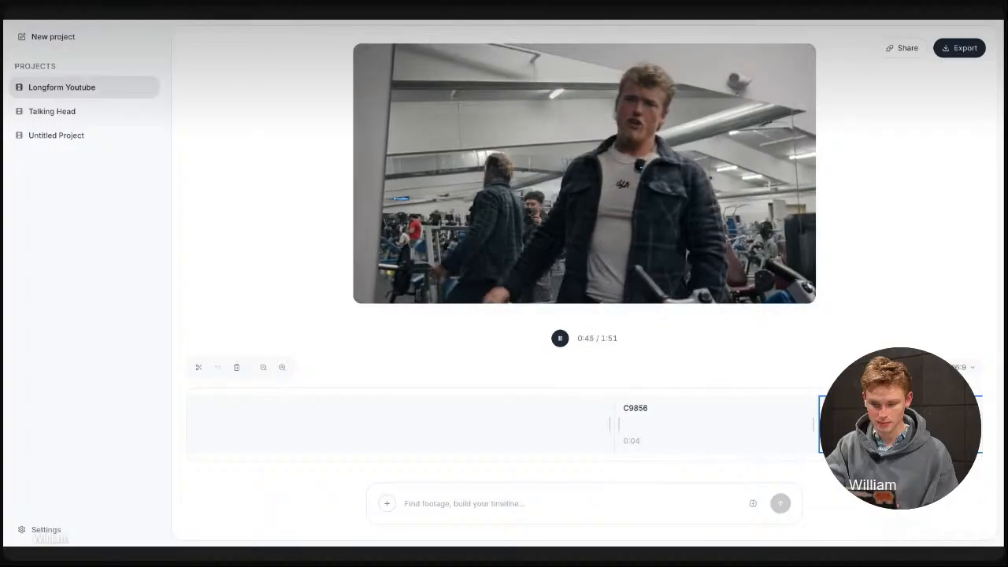
scroll(672, 434, "up", 5)
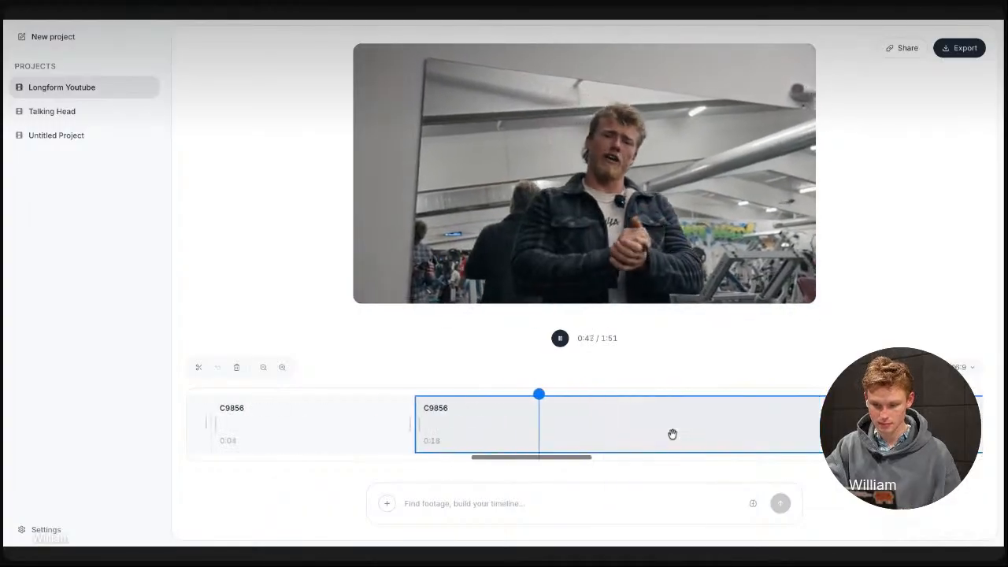
scroll(673, 434, "right", 2)
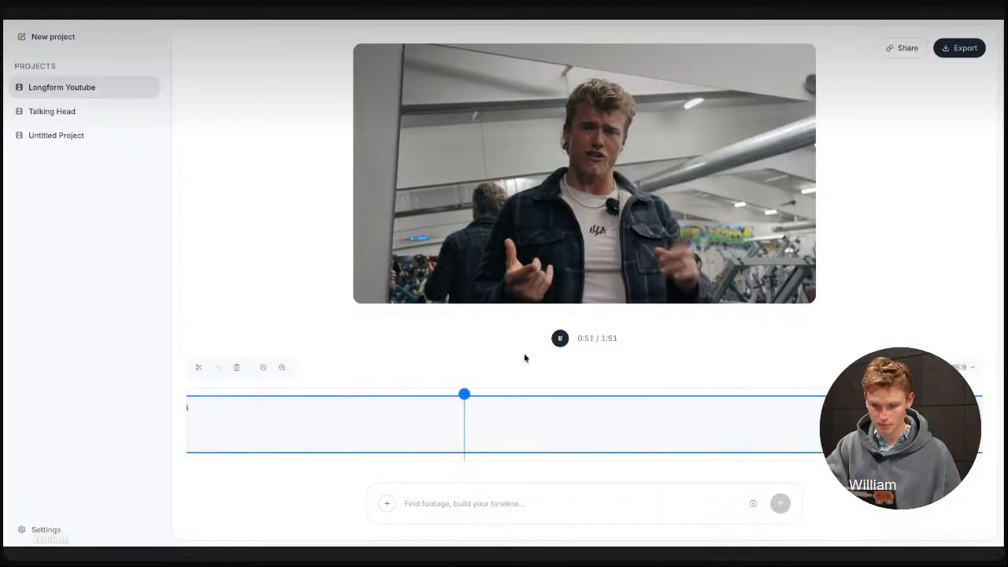
left_click(558, 343)
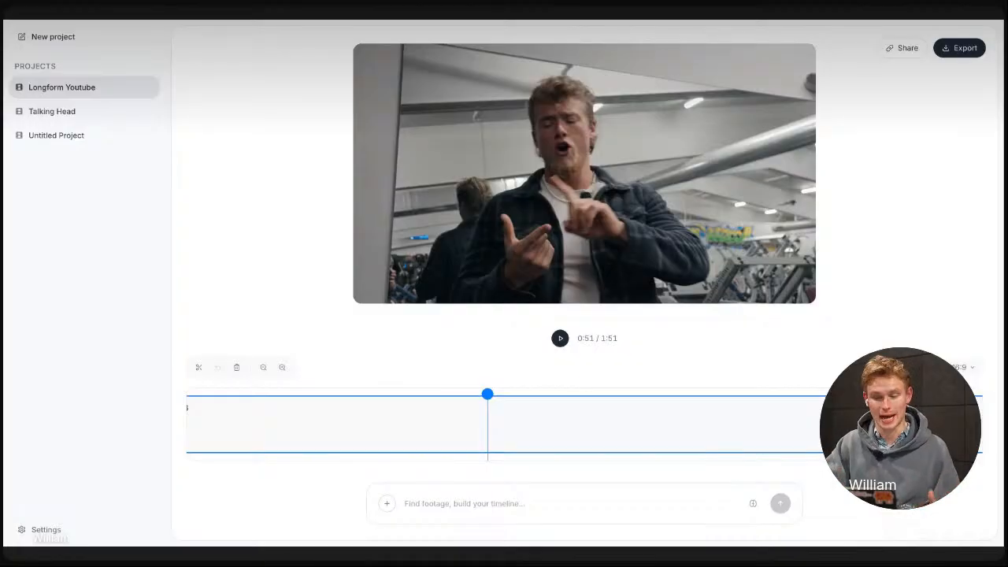
Try to skip playback ahead to the C9856 clip that follows the current one
scroll(588, 399, "right", 5)
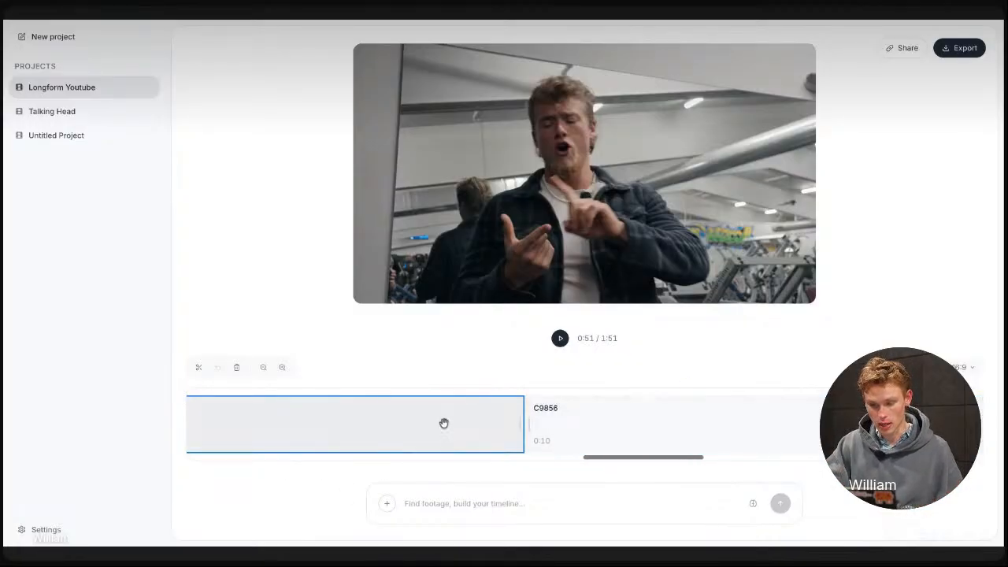
left_click(508, 392)
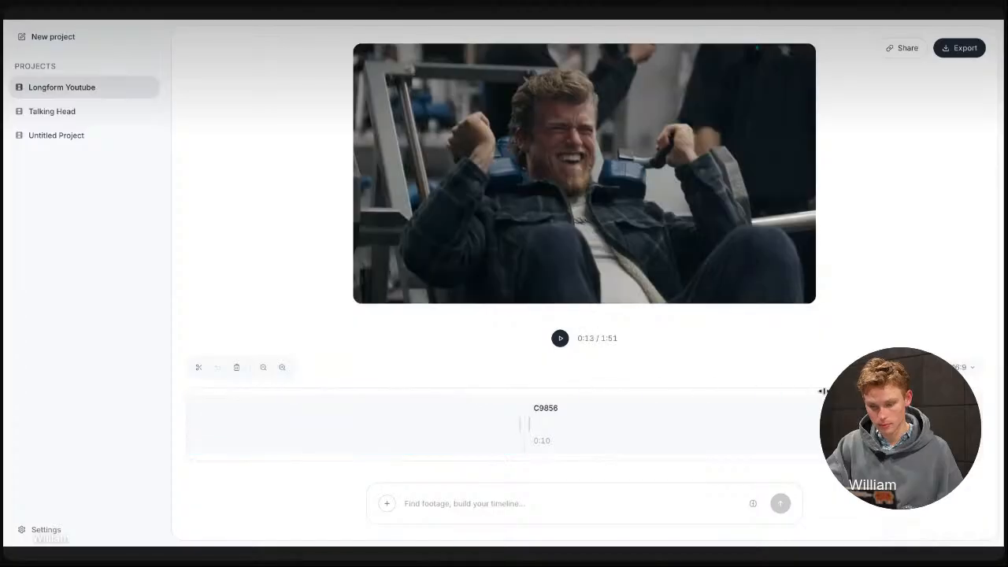
left_click_drag(824, 392, 999, 393)
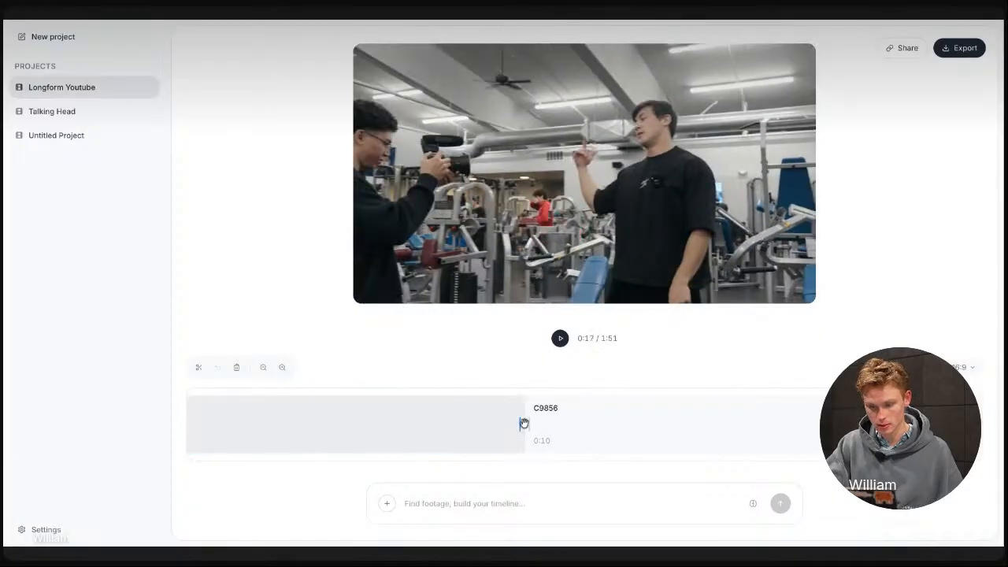
left_click(565, 423)
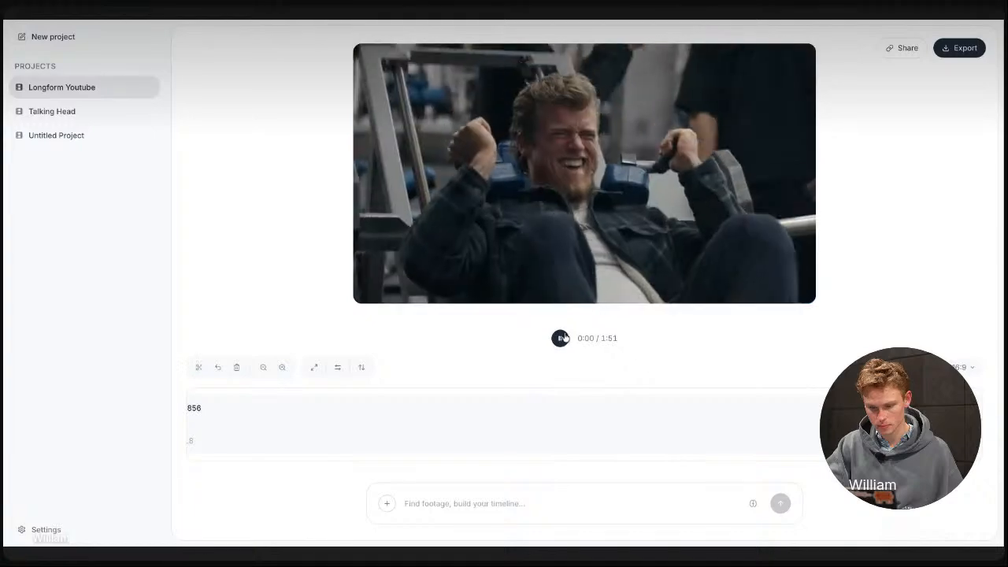
left_click(562, 338)
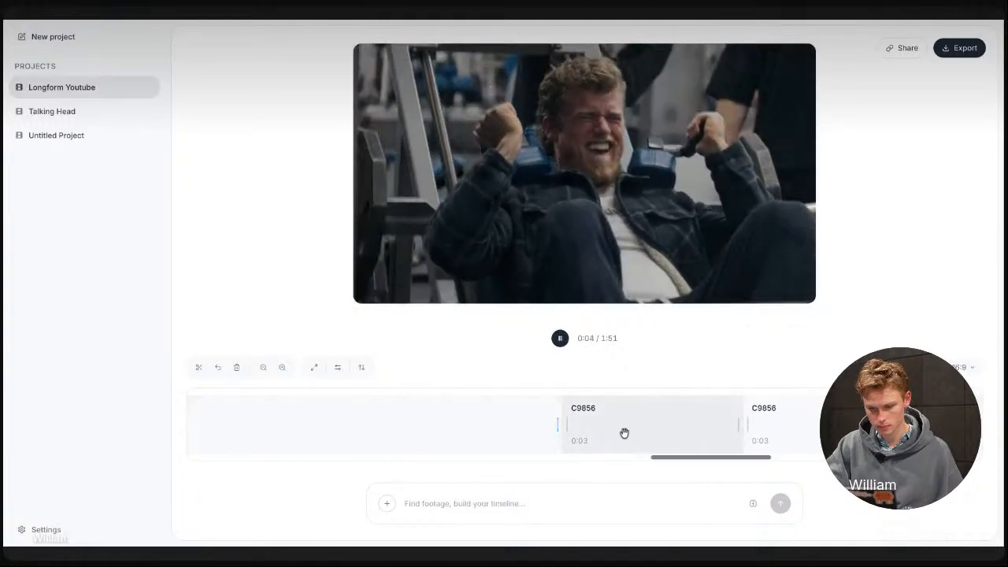
Play the edit from the first of the adjacent three-second C9856 clips and pause at 1:28
left_click(624, 432)
left_click(560, 338)
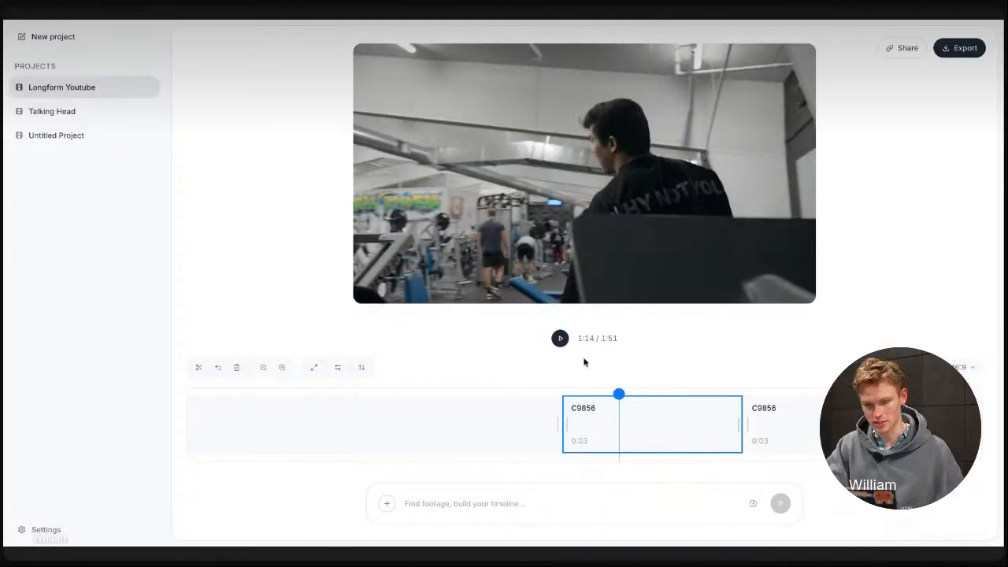
left_click(560, 338)
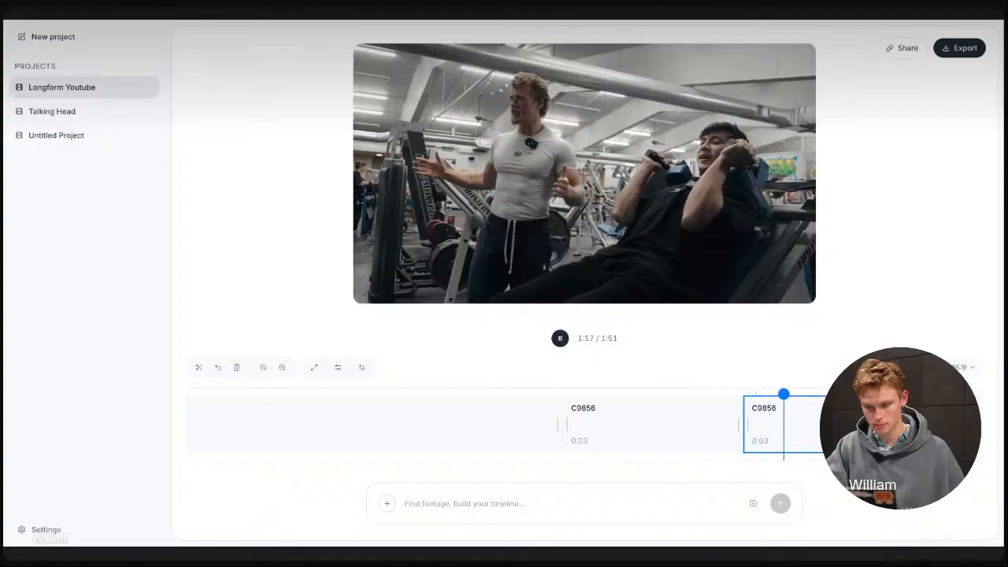
scroll(699, 419, "right", 3)
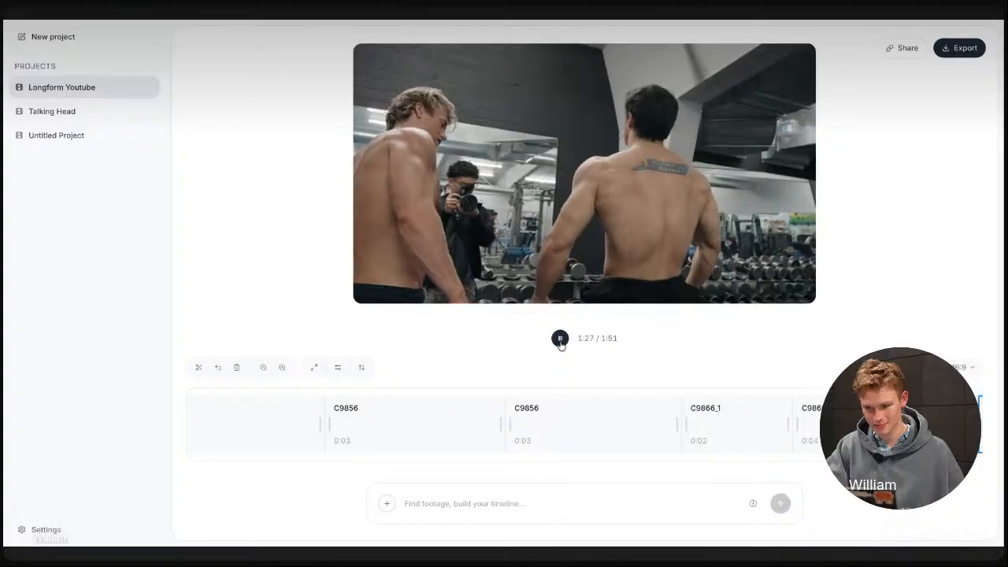
left_click(560, 340)
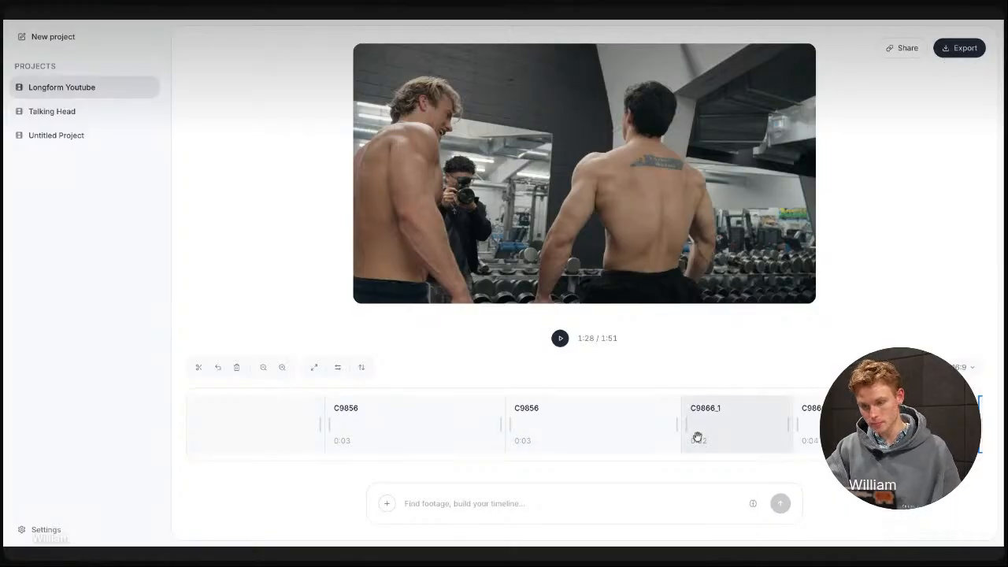
Read the transcript and visual scene descriptions of source clip C9856 in the footage library, and return to the timeline
left_click(386, 505)
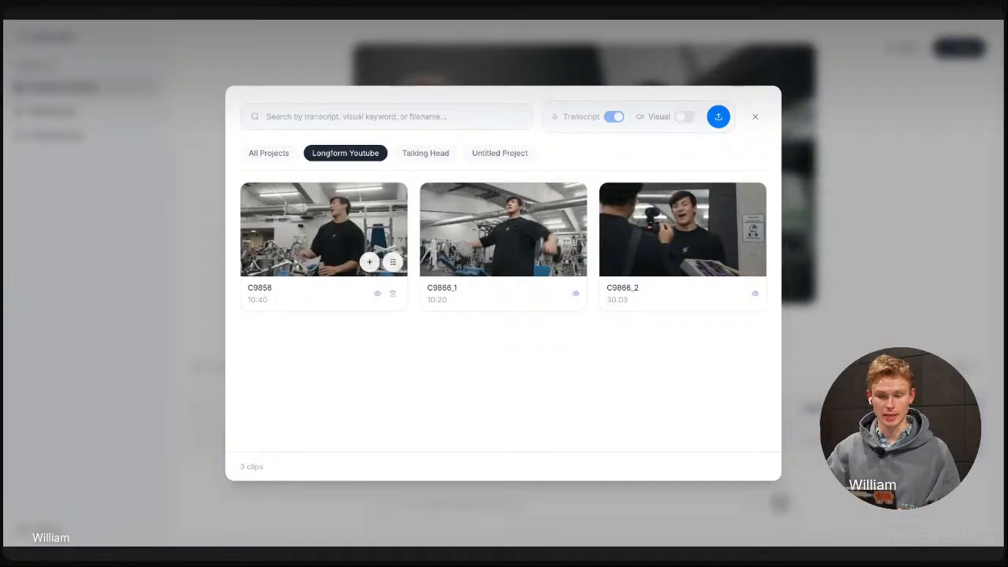
left_click(841, 282)
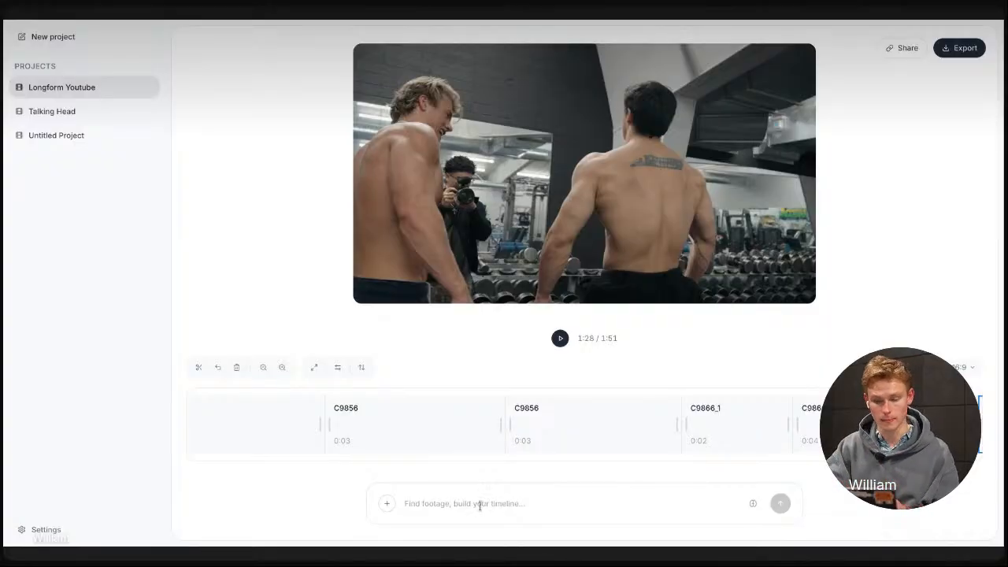
left_click(386, 504)
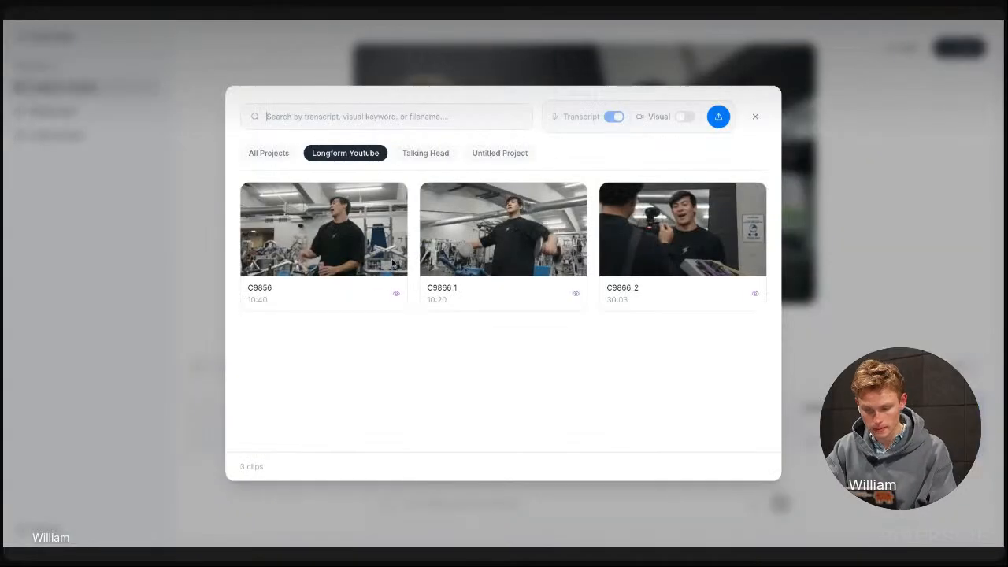
left_click(392, 262)
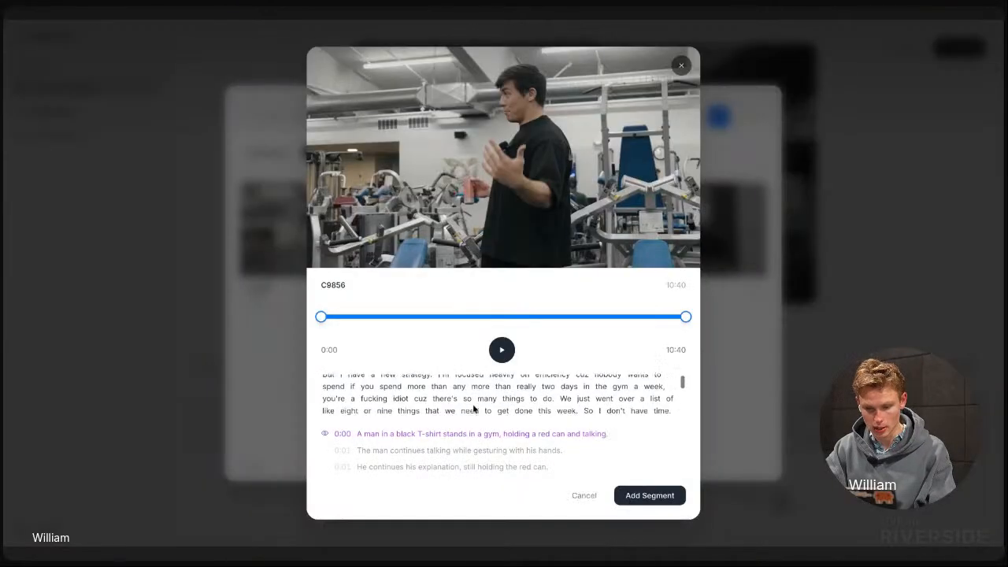
scroll(474, 408, "down", 5)
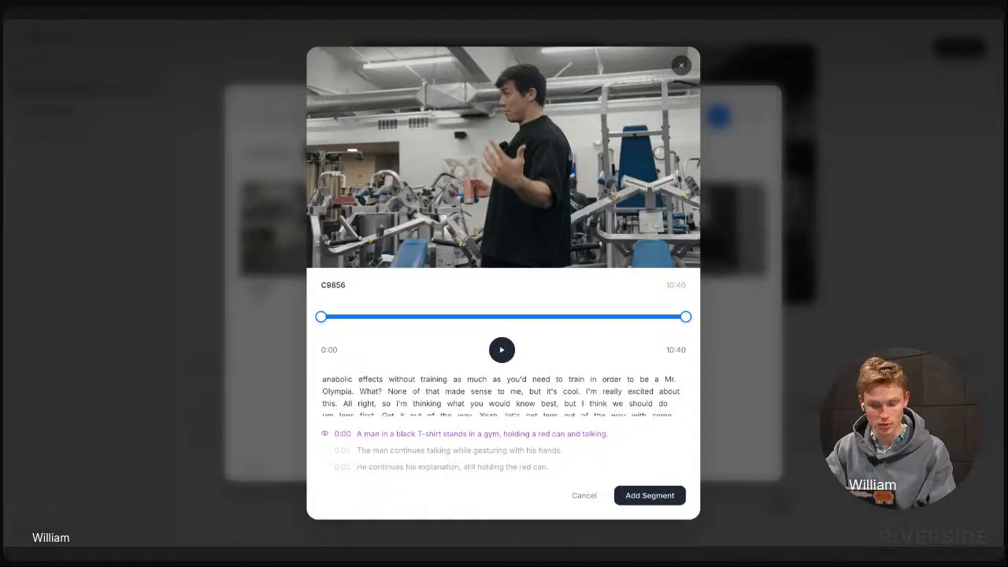
scroll(501, 393, "down", 4)
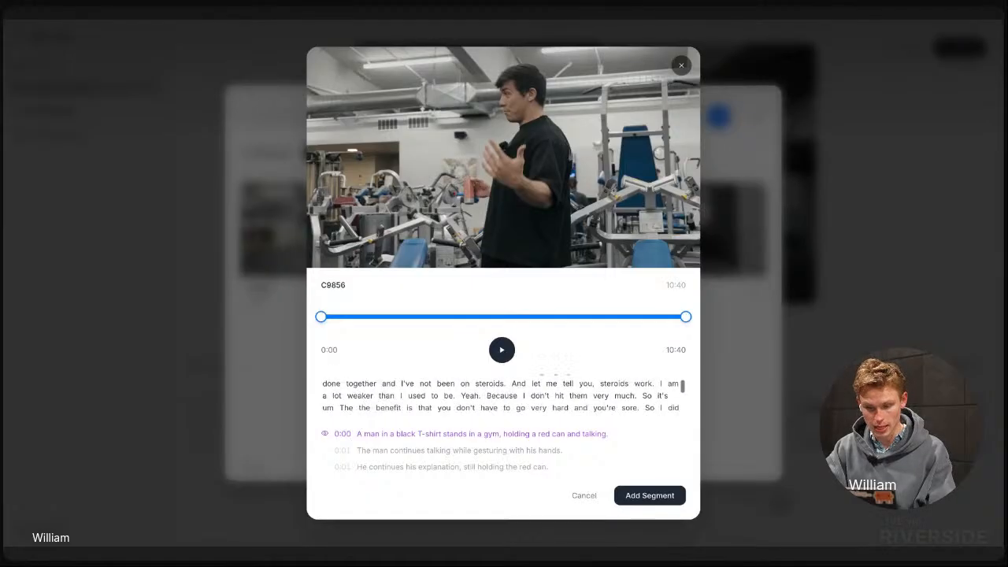
scroll(466, 446, "down", 1)
scroll(461, 446, "up", 1)
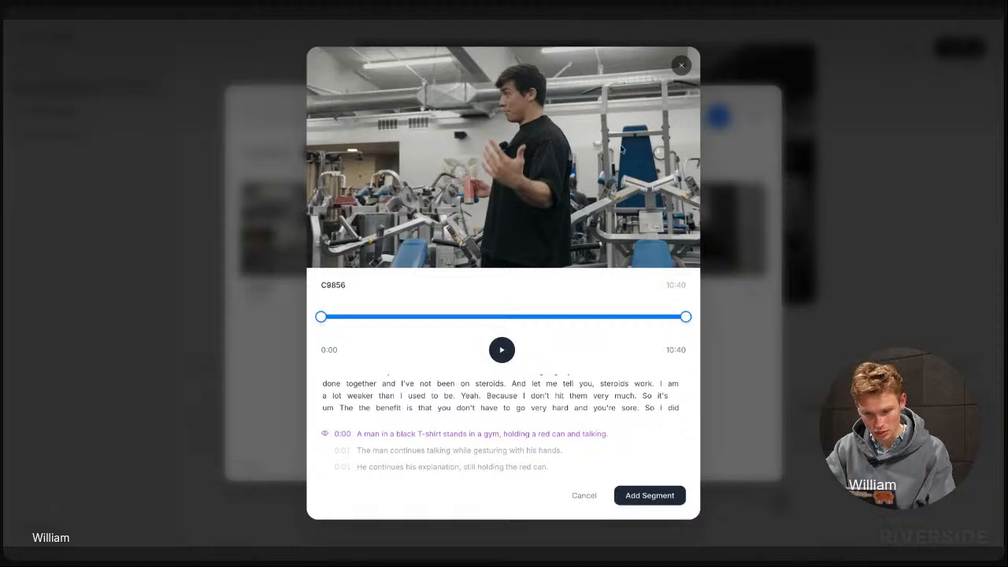
scroll(517, 434, "down", 3)
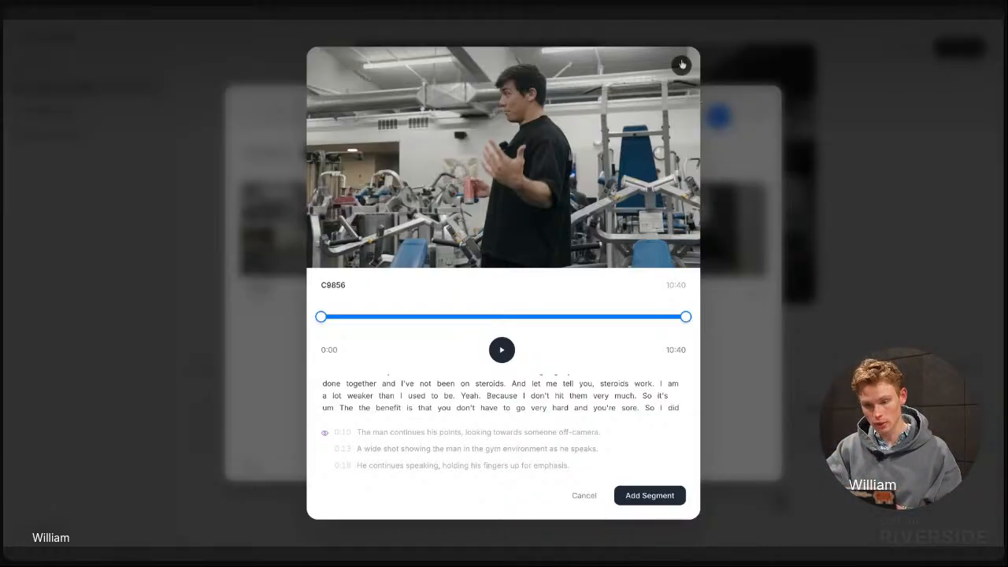
left_click(681, 66)
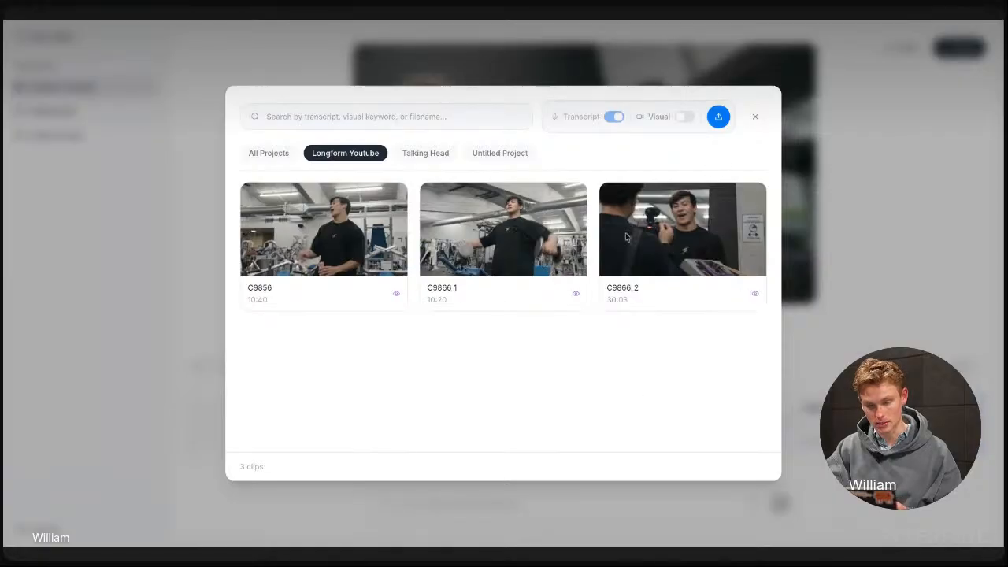
mouse_move(753, 263)
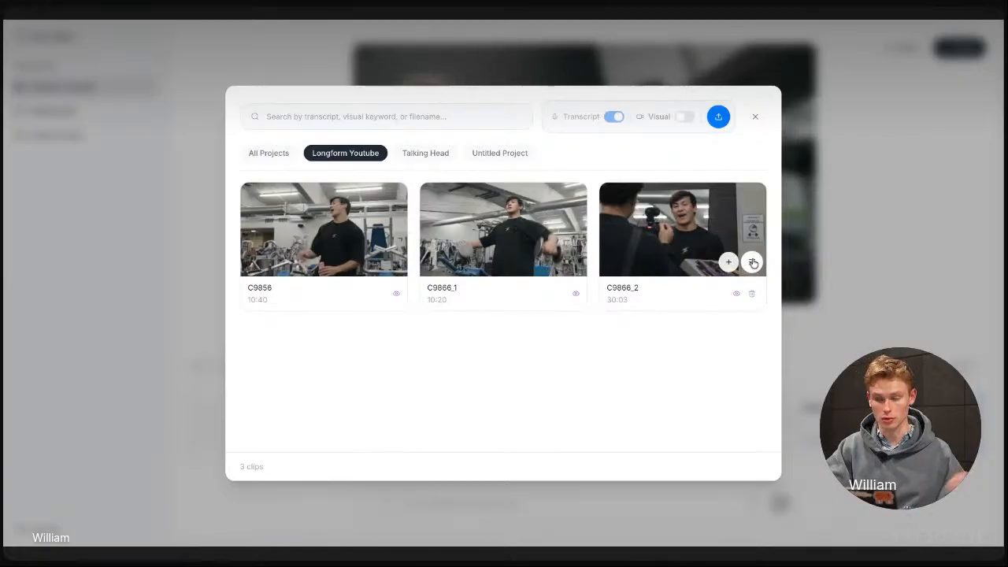
left_click(880, 293)
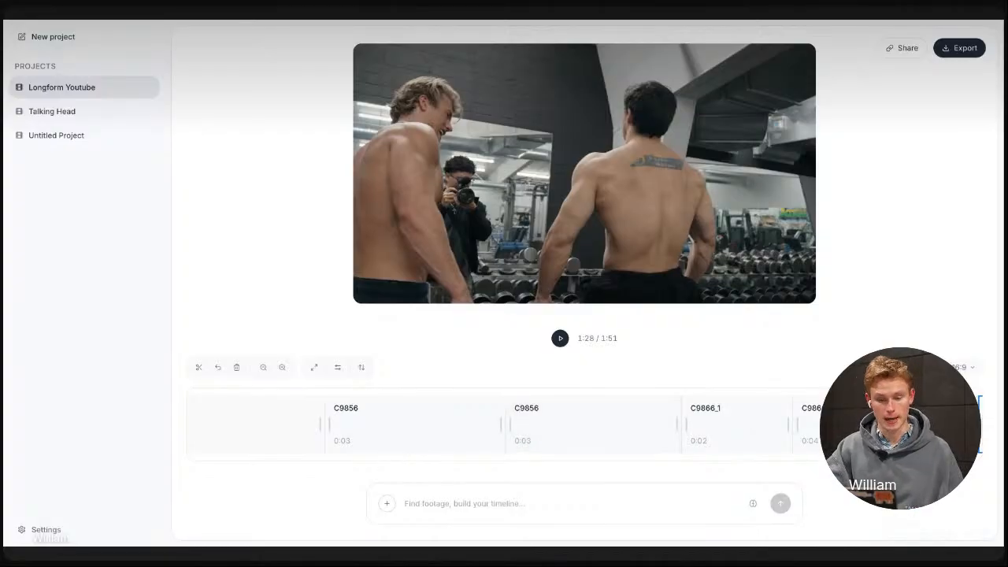
Check the account's plan, remaining tokens and storage usage, and close the account details
left_click(100, 531)
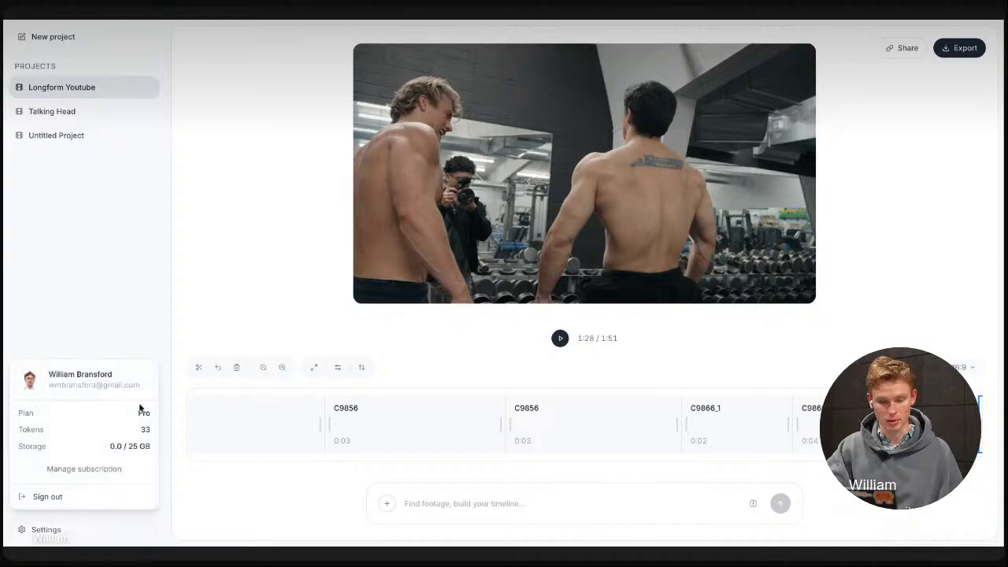
left_click(287, 506)
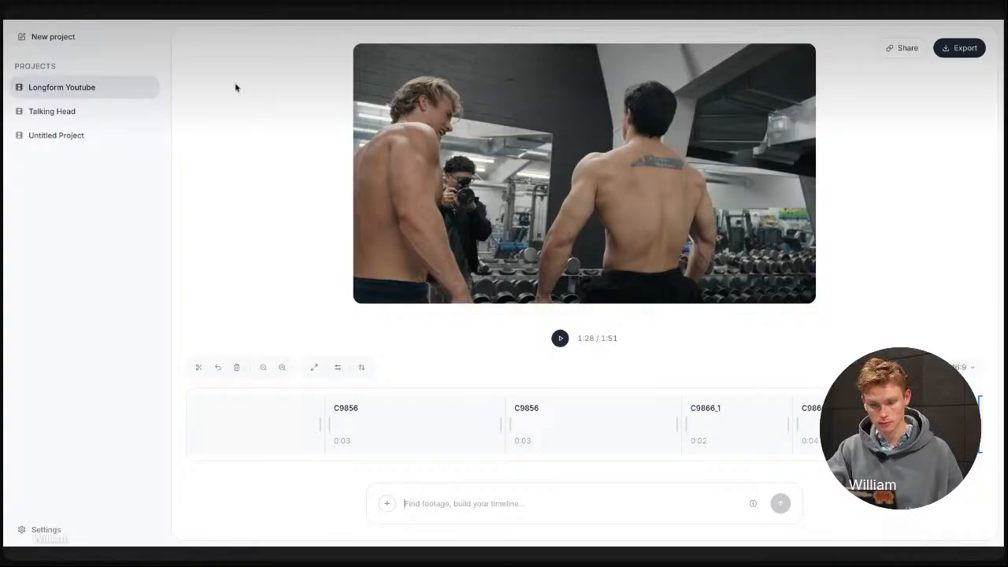
Look along the C9866_1 clips around the playhead on the timeline
scroll(575, 430, "right", 8)
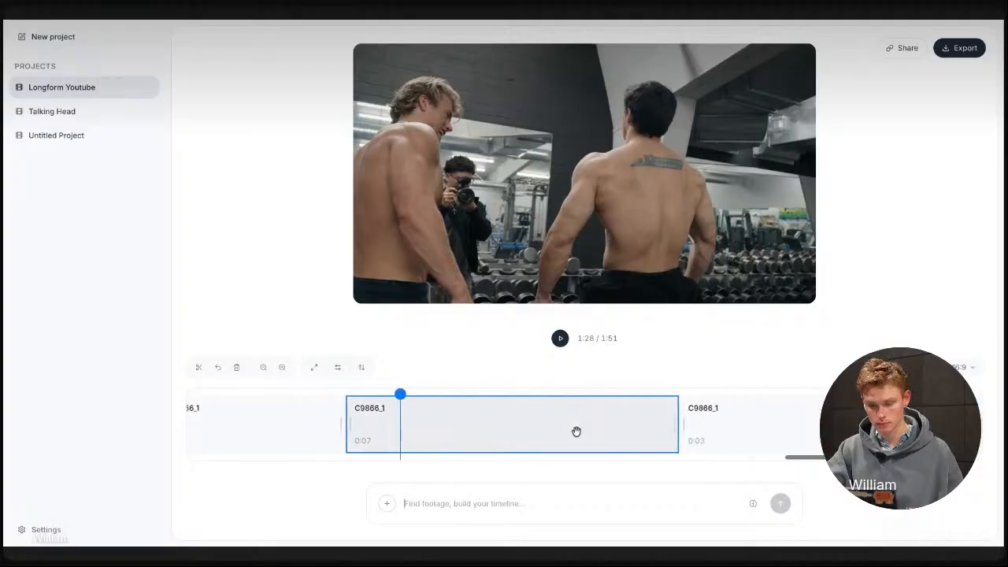
scroll(576, 430, "left", 2)
scroll(576, 431, "right", 2)
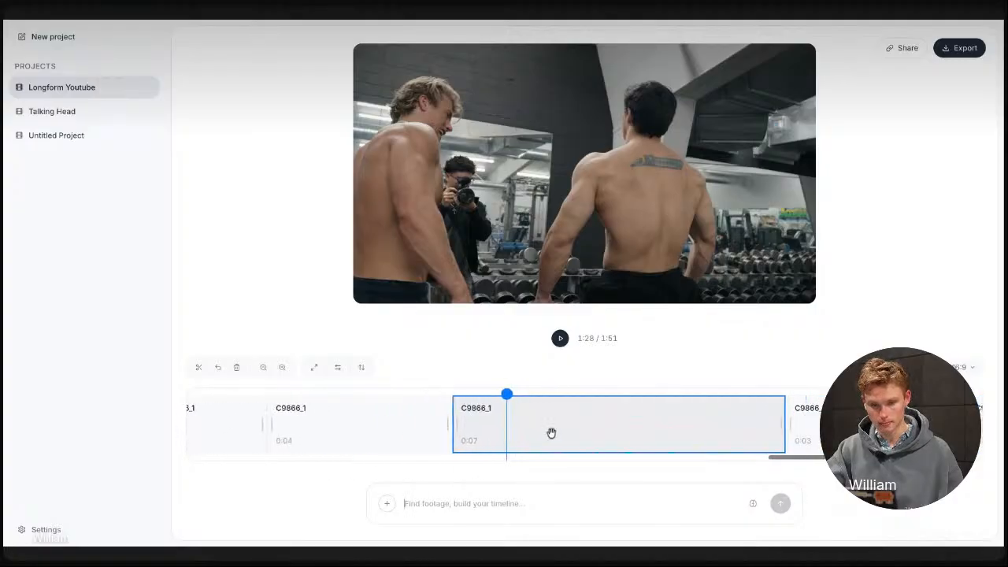